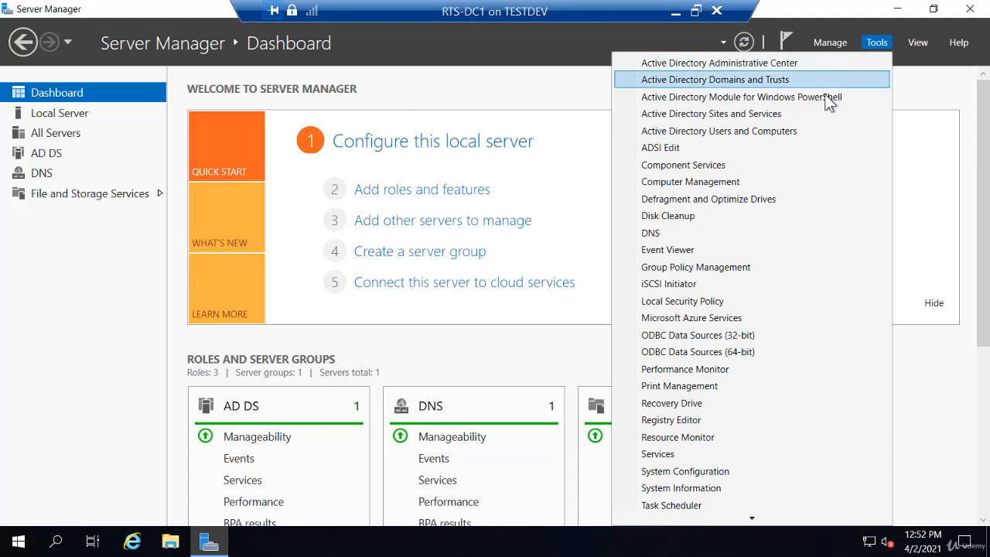
# - Launch Active Directory Users and Computers from Server Manager's Tools menu
pyautogui.click(804, 132)
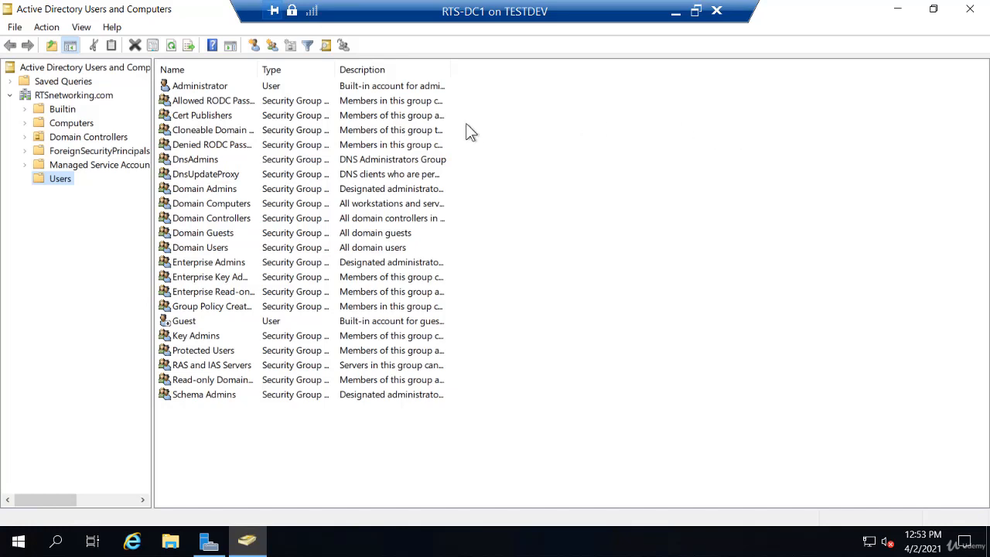
pyautogui.click(77, 127)
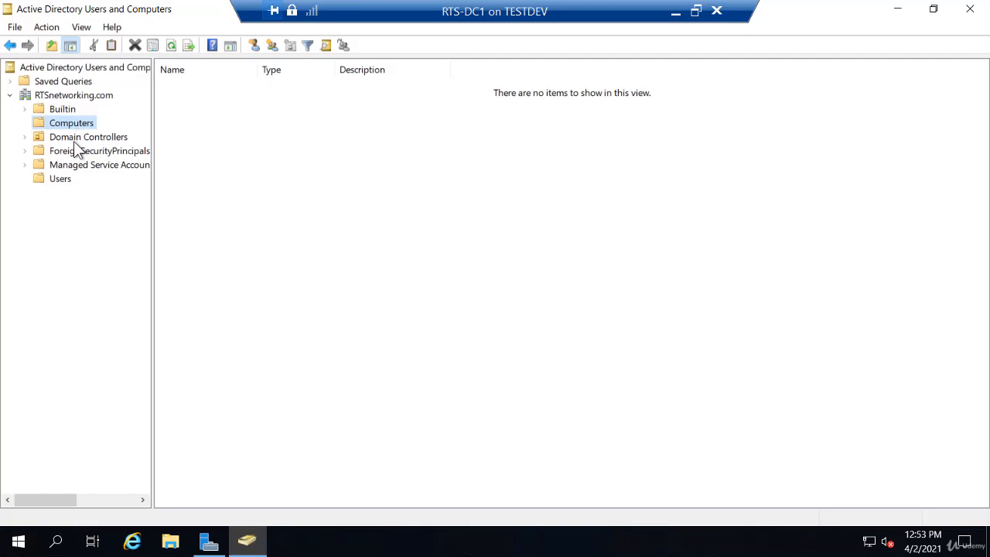
pyautogui.click(76, 139)
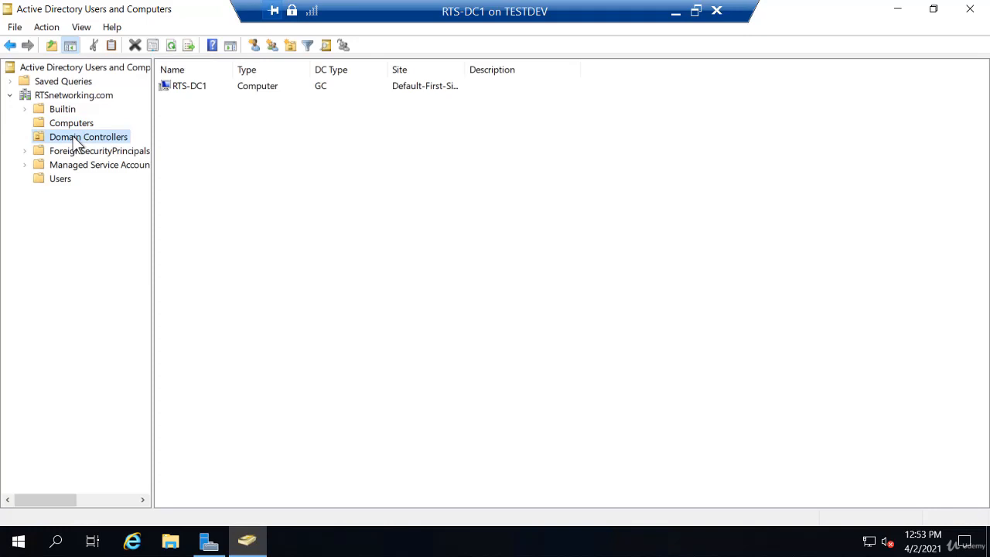
pyautogui.click(60, 180)
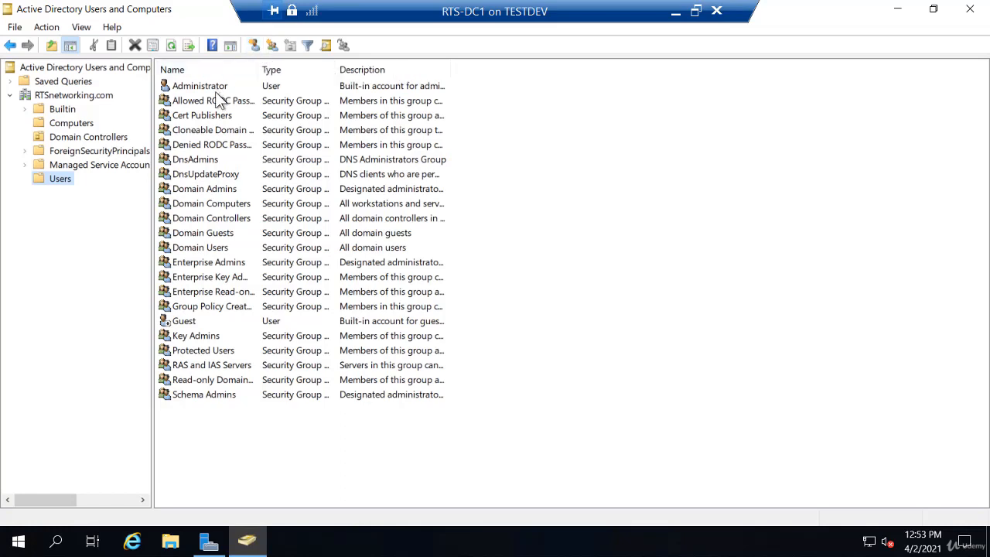
# - Start a new user in Users, entering the user's first name, last name and logon name
pyautogui.rightClick(59, 184)
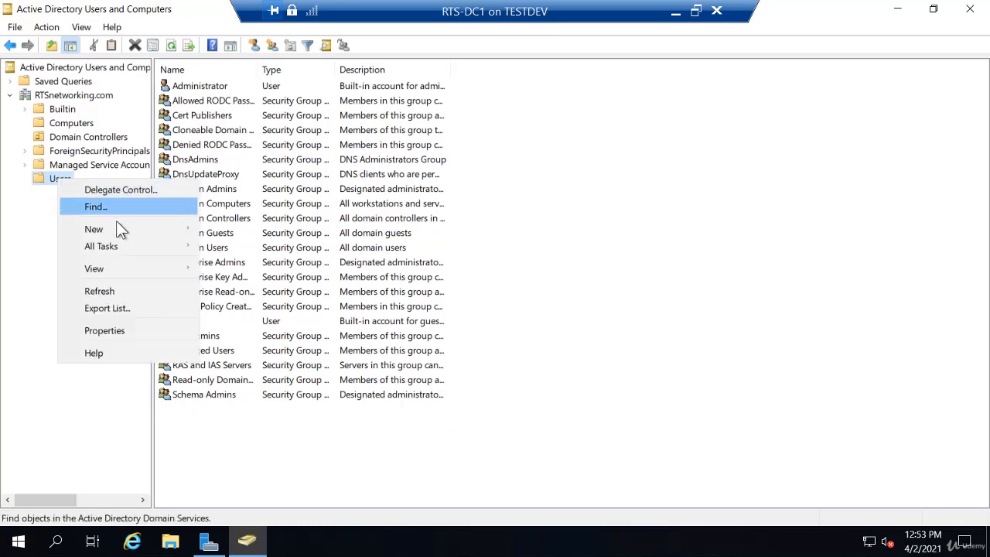
pyautogui.moveTo(116, 230)
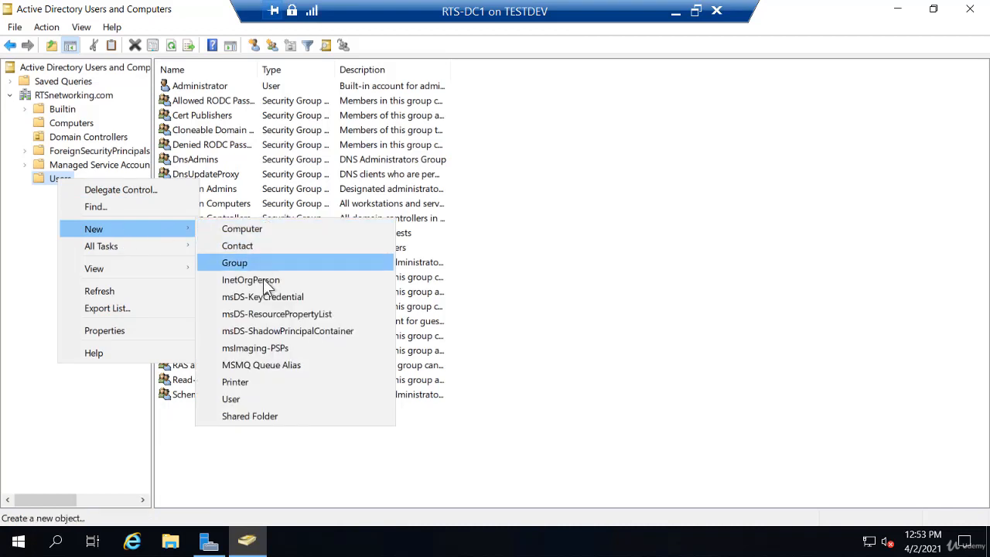
pyautogui.click(258, 401)
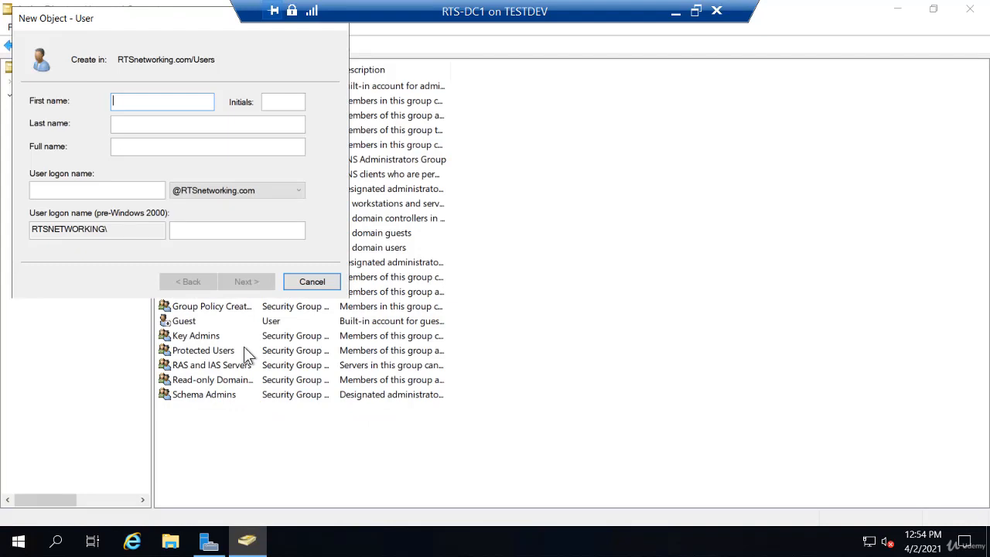
pyautogui.write('Bob')
pyautogui.press('Tab')
pyautogui.press('Tab')
pyautogui.write('Ross')
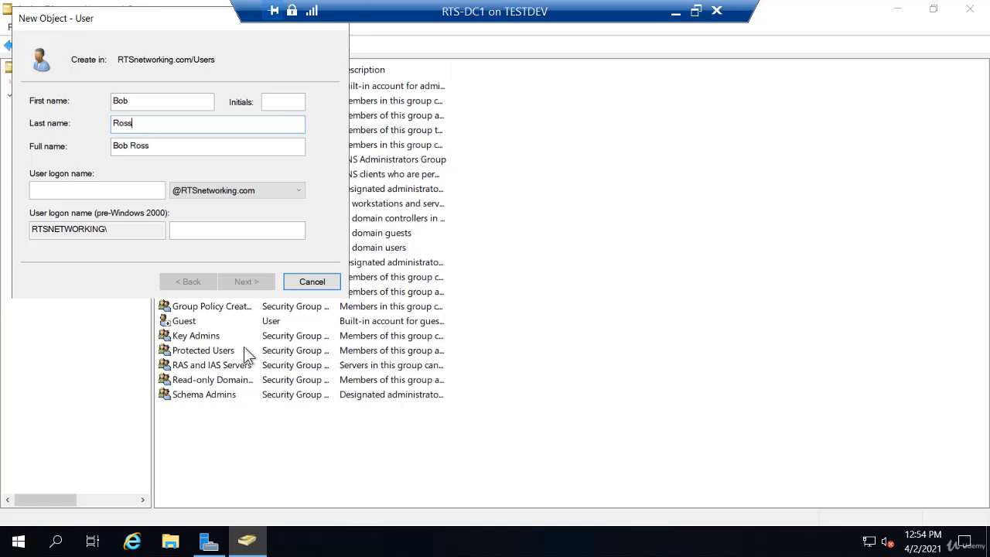
pyautogui.press('Tab')
pyautogui.press('Tab')
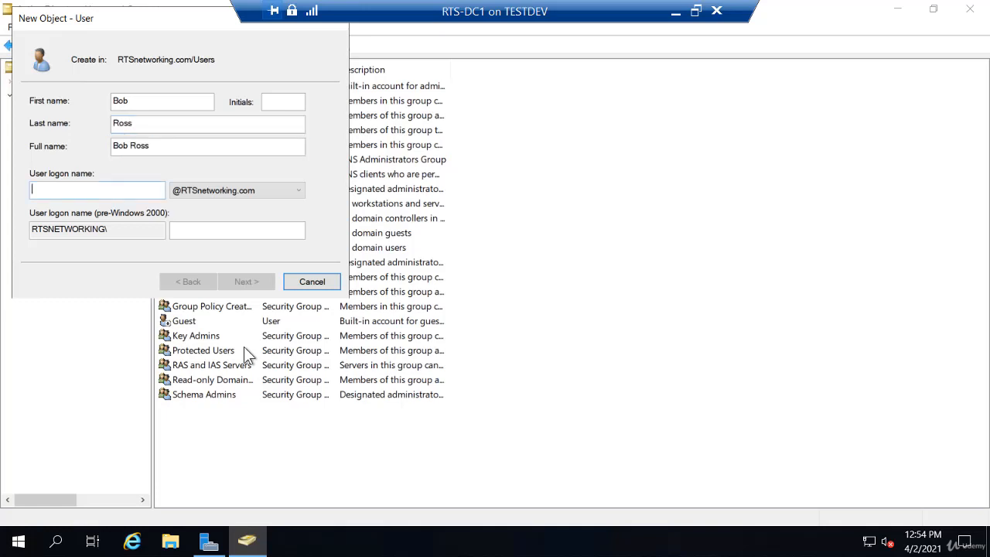
pyautogui.write('BRoss')
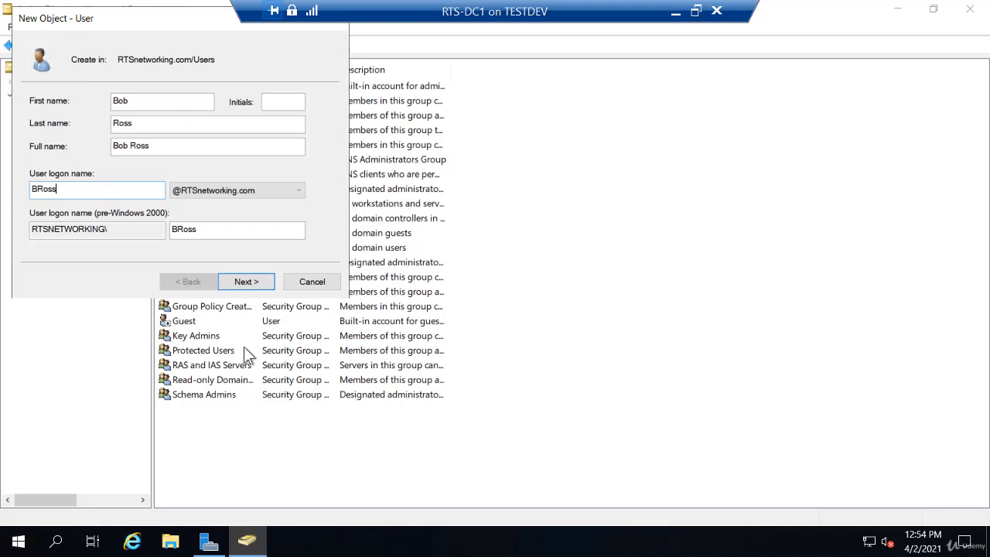
# - Enter and confirm the new user's initial password
pyautogui.click(251, 281)
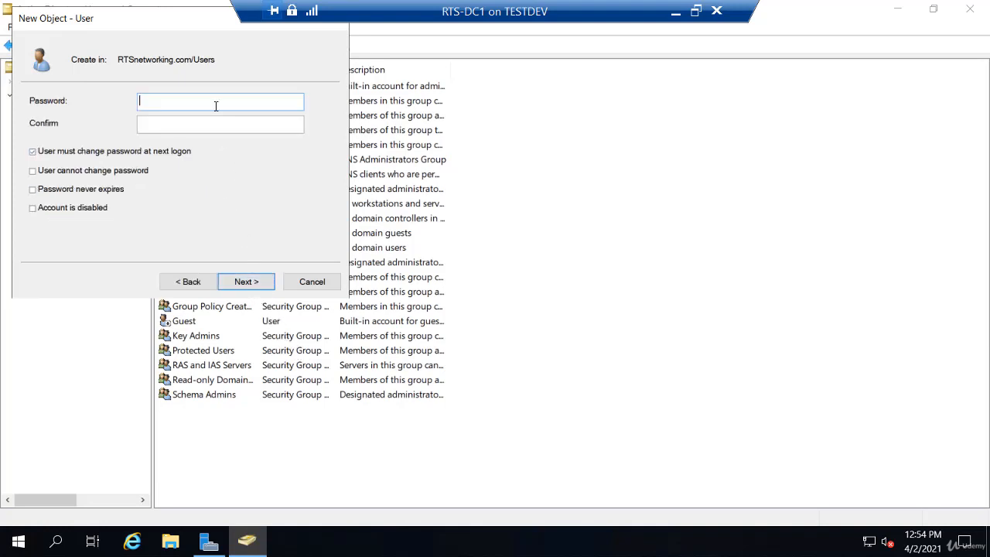
pyautogui.write('Pa$$w0rd')
pyautogui.press('Tab')
pyautogui.write('Pa$$w0rd')
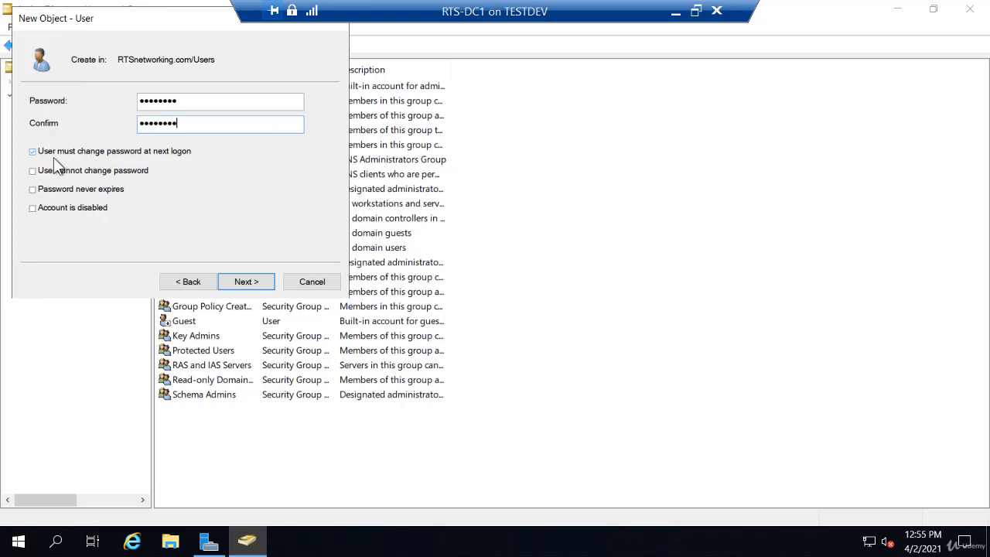
# - Clear 'User must change password at next logon' and finish creating the account
pyautogui.click(32, 153)
pyautogui.click(248, 282)
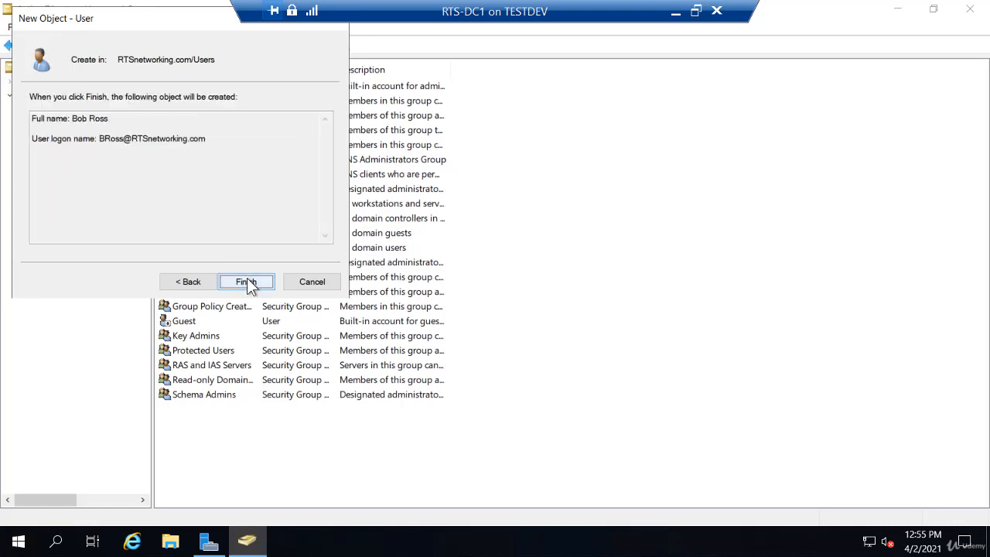
pyautogui.click(248, 282)
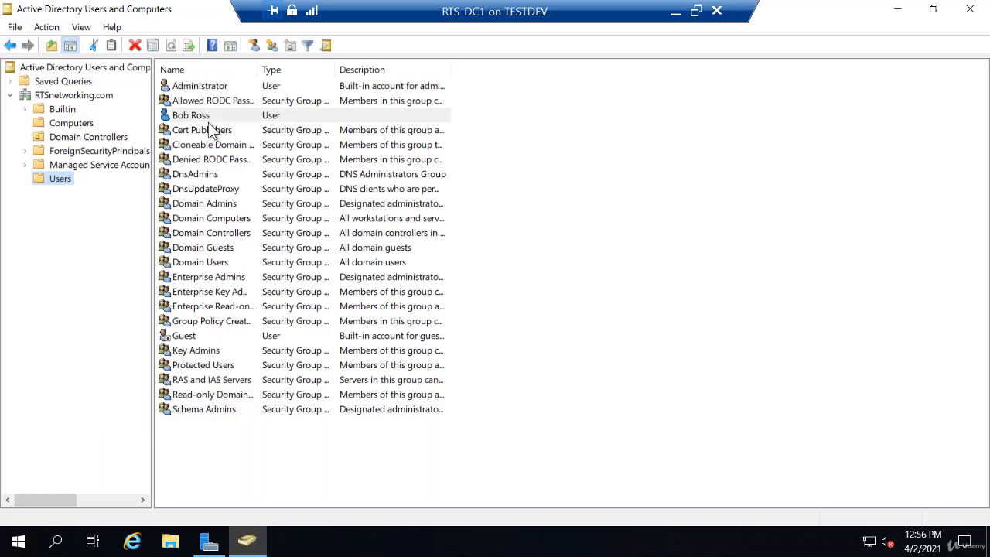
# - Create the Global Security group Sales-Users in the Users container and select it
pyautogui.rightClick(61, 184)
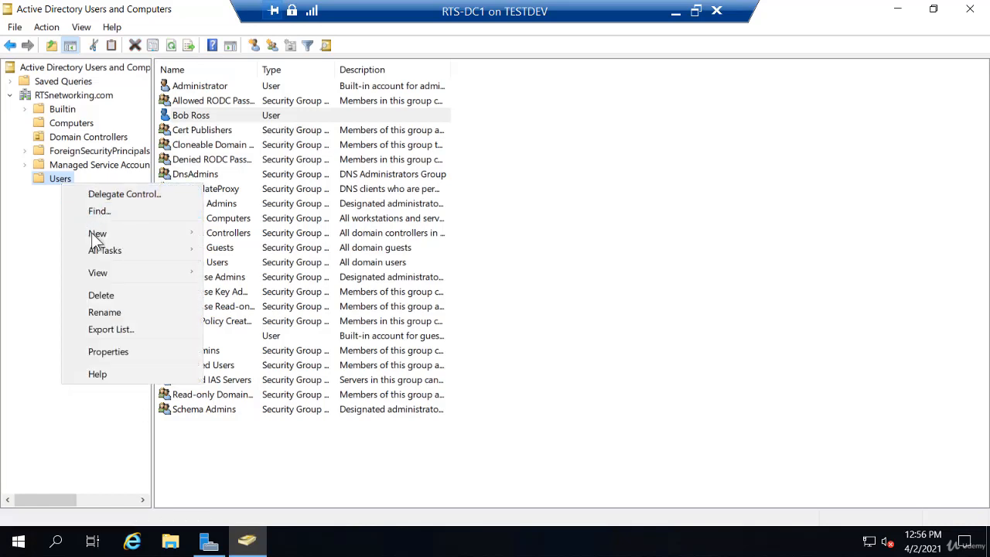
pyautogui.moveTo(94, 236)
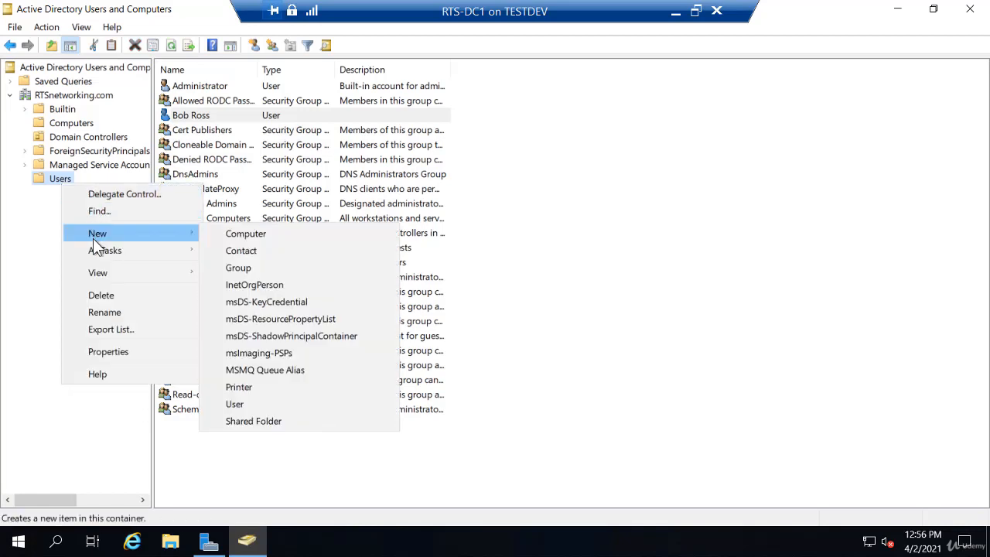
pyautogui.click(251, 269)
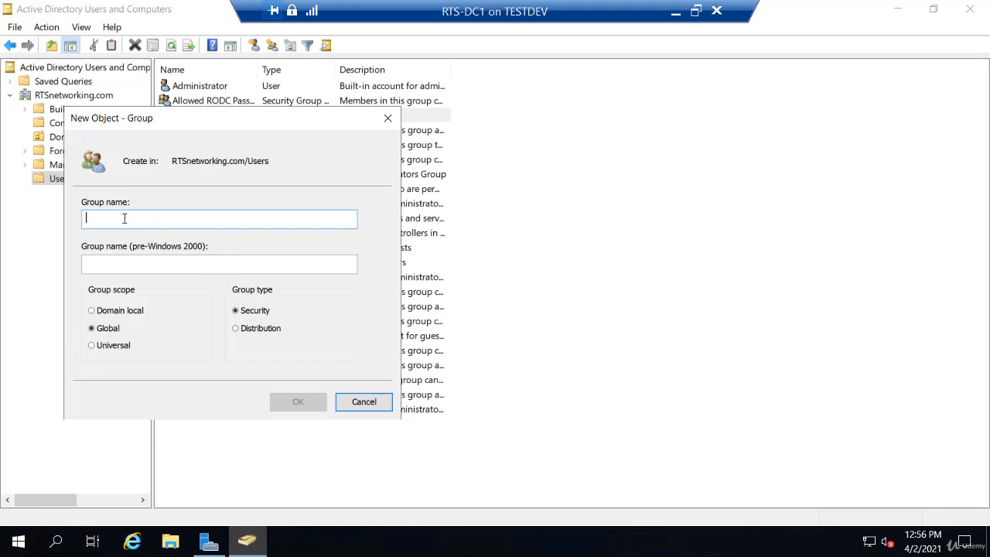
pyautogui.write('S')
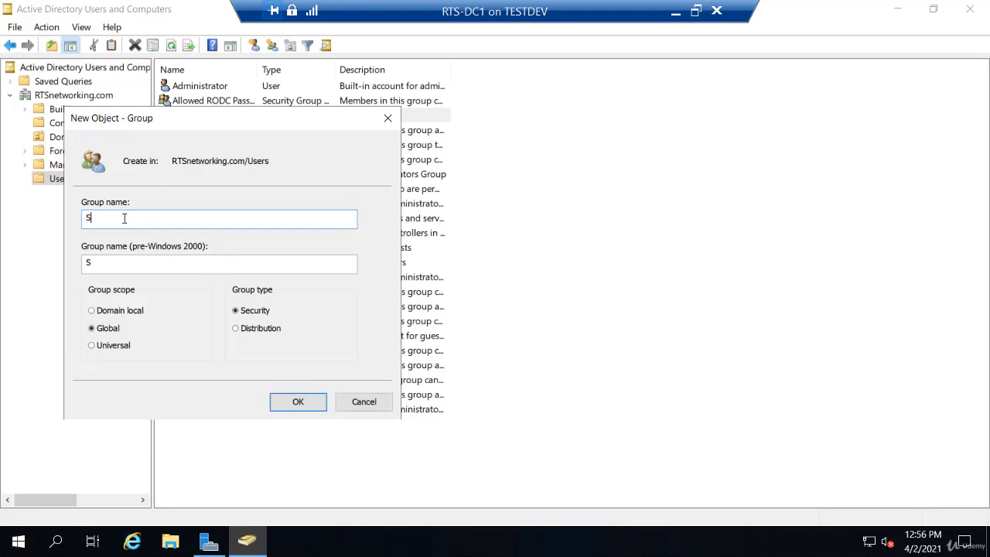
pyautogui.write('ales')
pyautogui.press('BackSpace')
pyautogui.write('-Users')
pyautogui.click(295, 402)
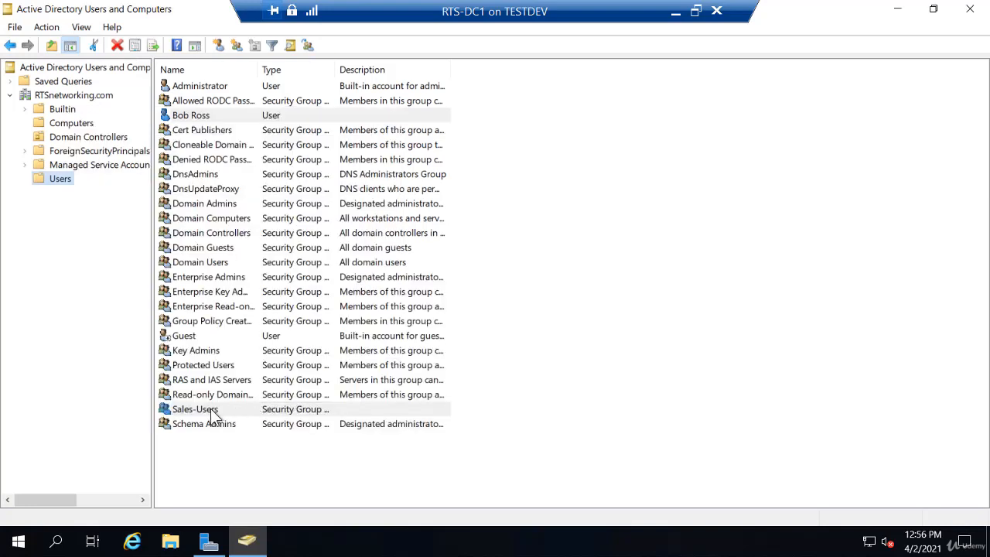
pyautogui.click(211, 410)
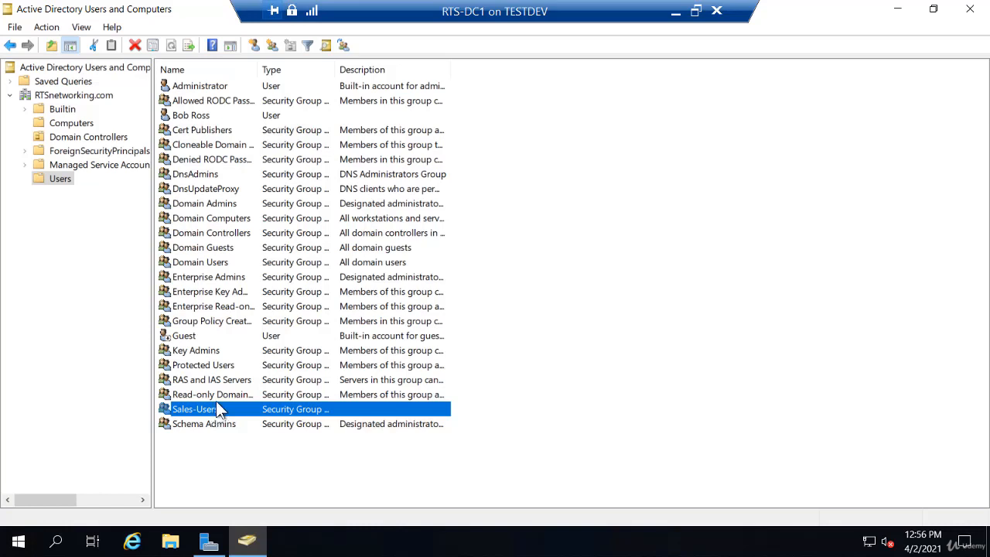
# - Create a new desktop folder named Sales-Reports and bring up its context menu
pyautogui.click(897, 10)
pyautogui.click(897, 11)
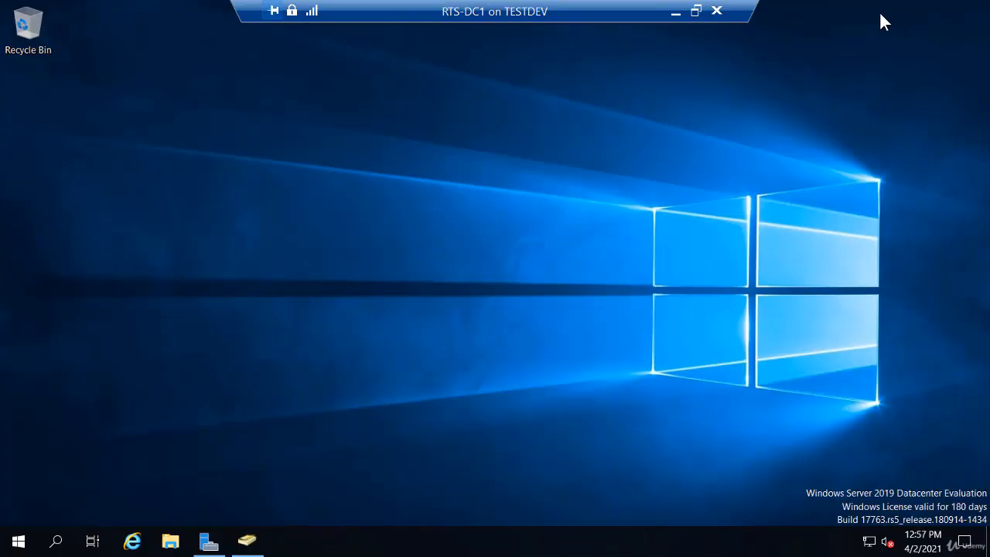
pyautogui.rightClick(79, 91)
pyautogui.moveTo(87, 203)
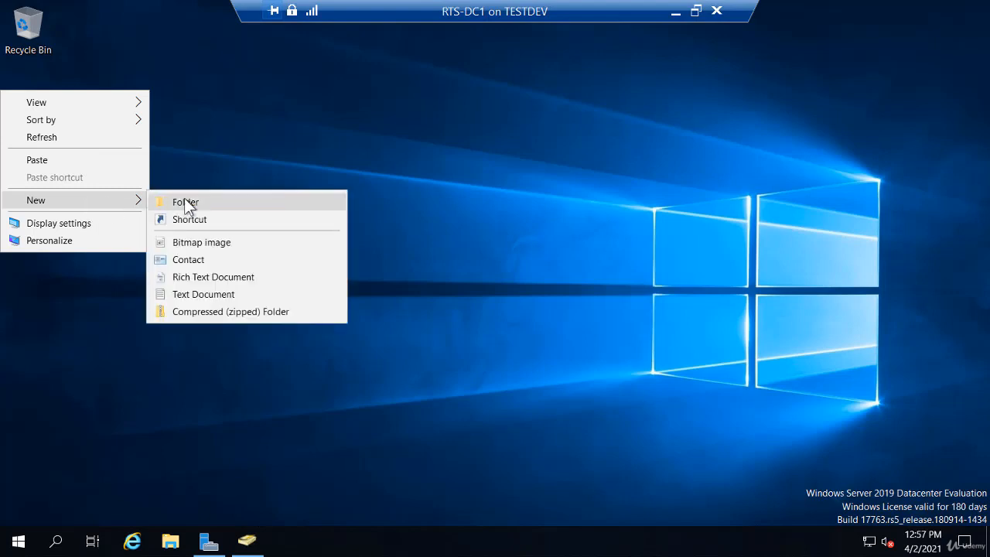
pyautogui.click(186, 202)
pyautogui.write('Sale')
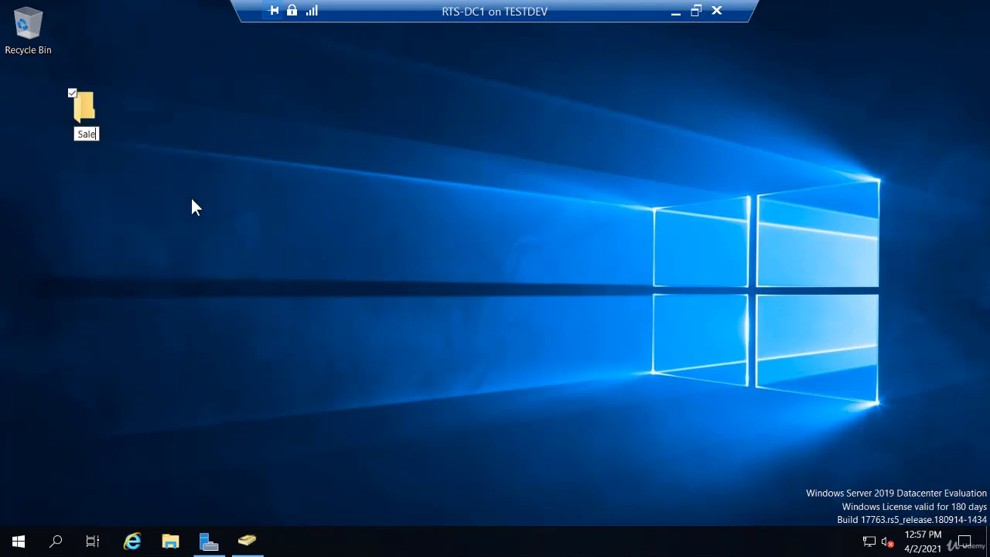
pyautogui.write('s-Reports')
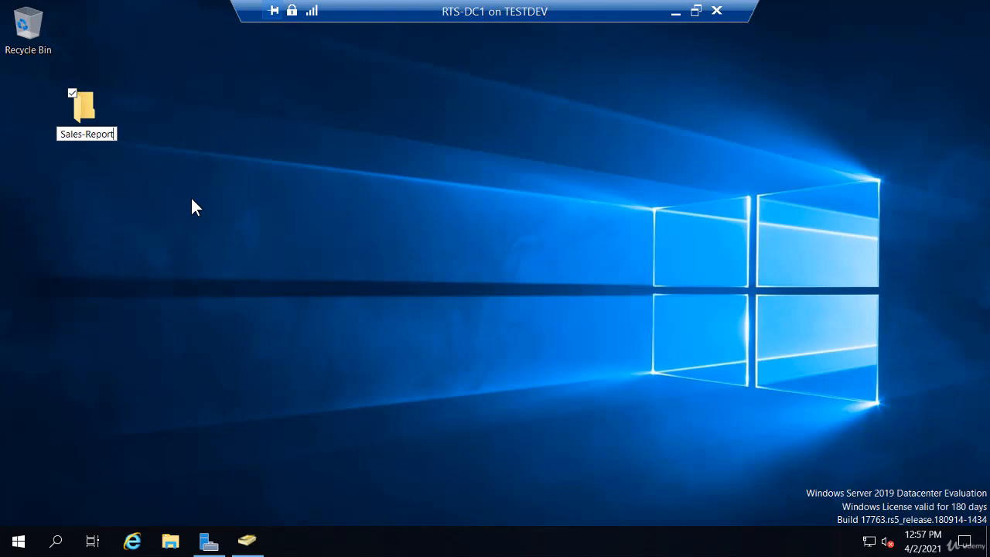
pyautogui.press('Return')
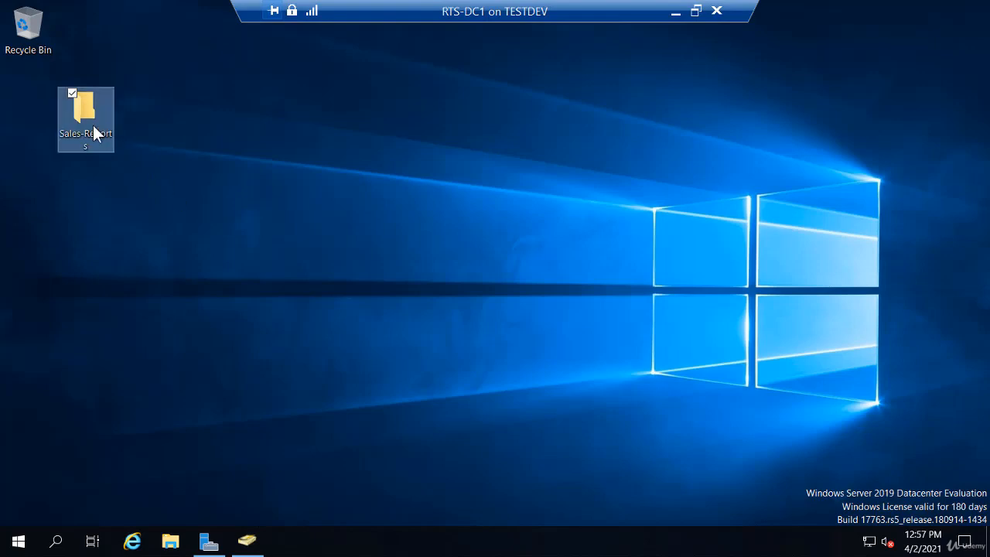
pyautogui.rightClick(84, 120)
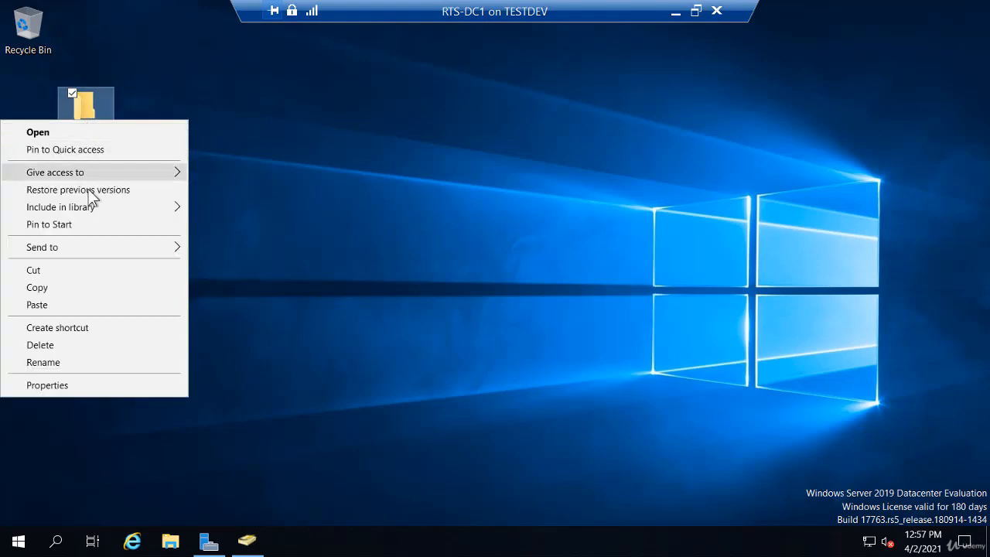
# - Add Sales-Users to the Sales-Reports folder's security permissions with Read & execute, List and Read
pyautogui.click(90, 384)
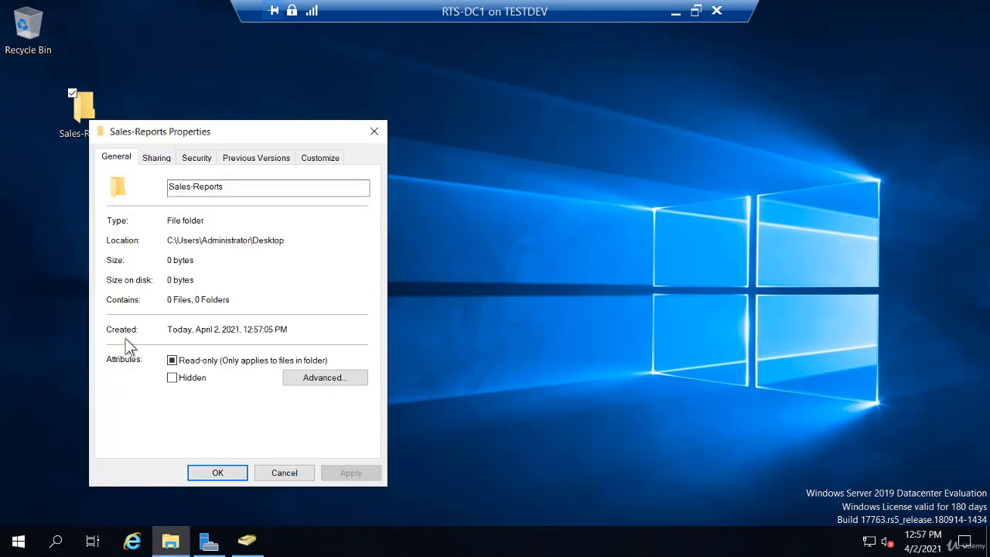
pyautogui.click(198, 160)
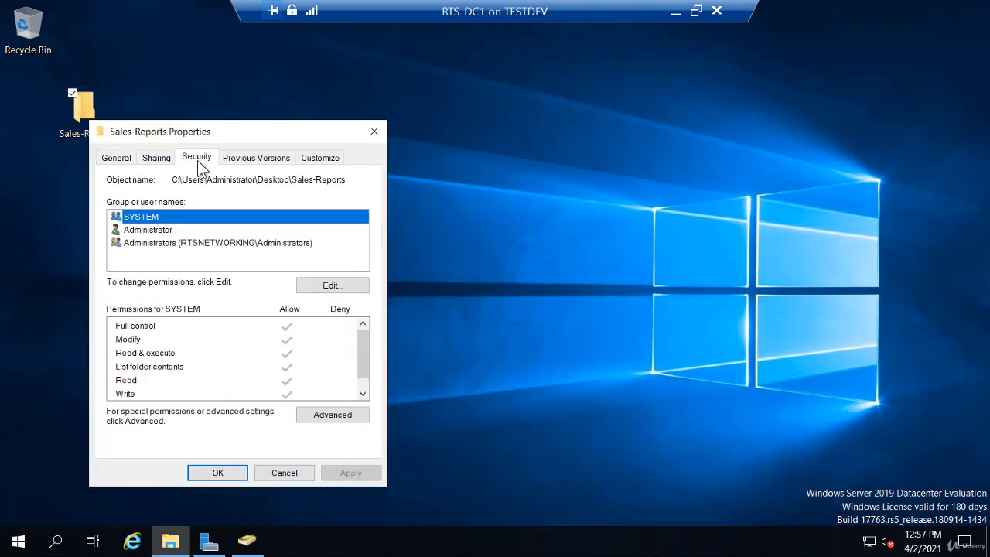
pyautogui.click(335, 288)
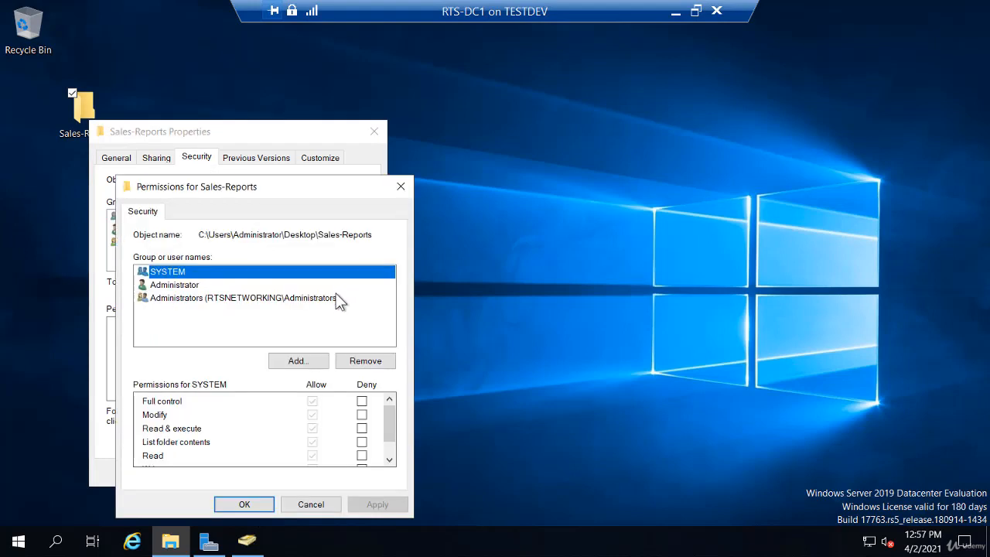
pyautogui.click(313, 362)
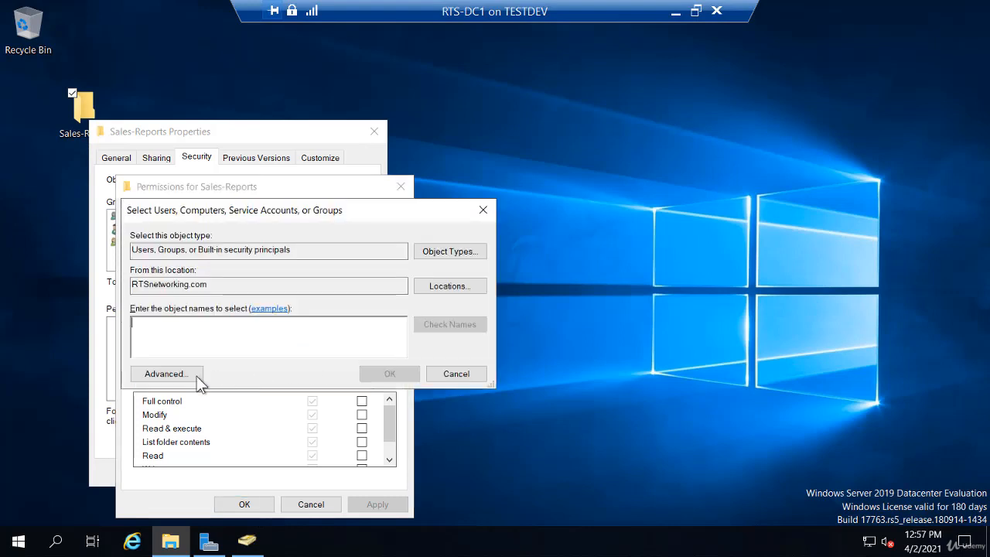
pyautogui.write('sa')
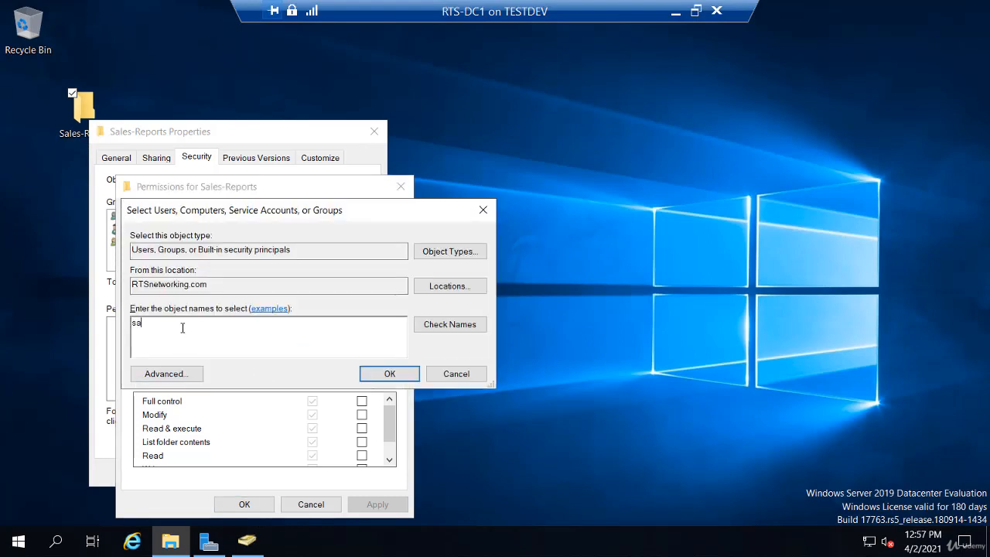
pyautogui.write('les-Users')
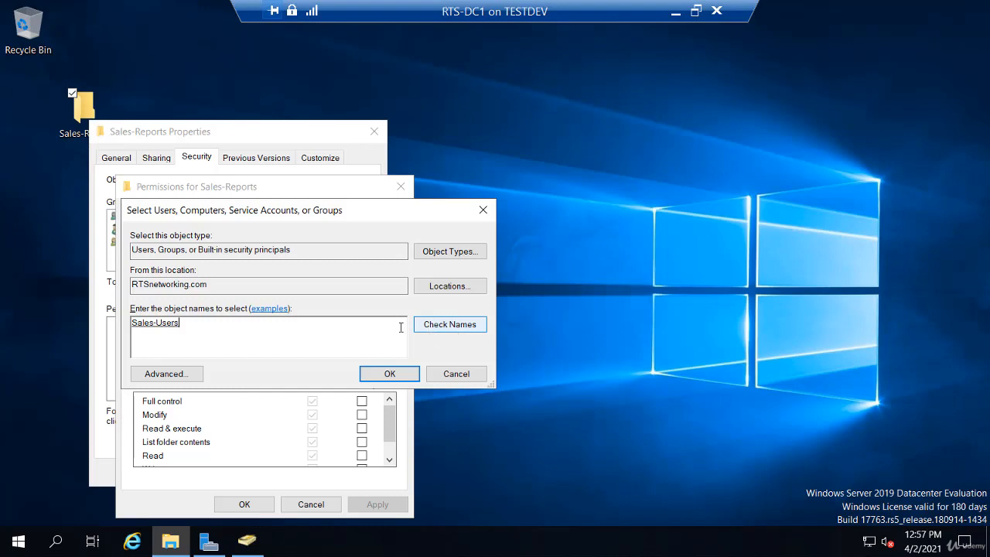
pyautogui.click(401, 374)
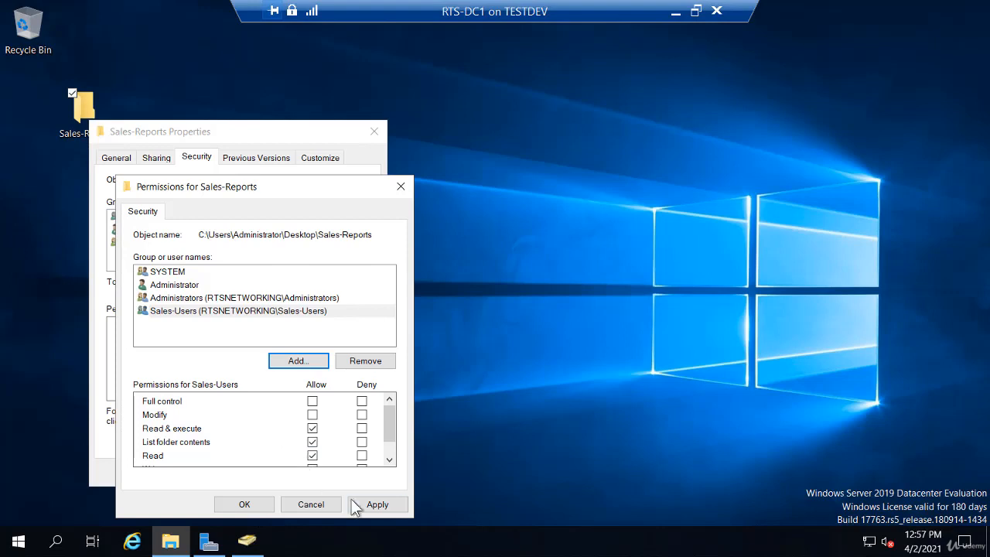
pyautogui.click(253, 502)
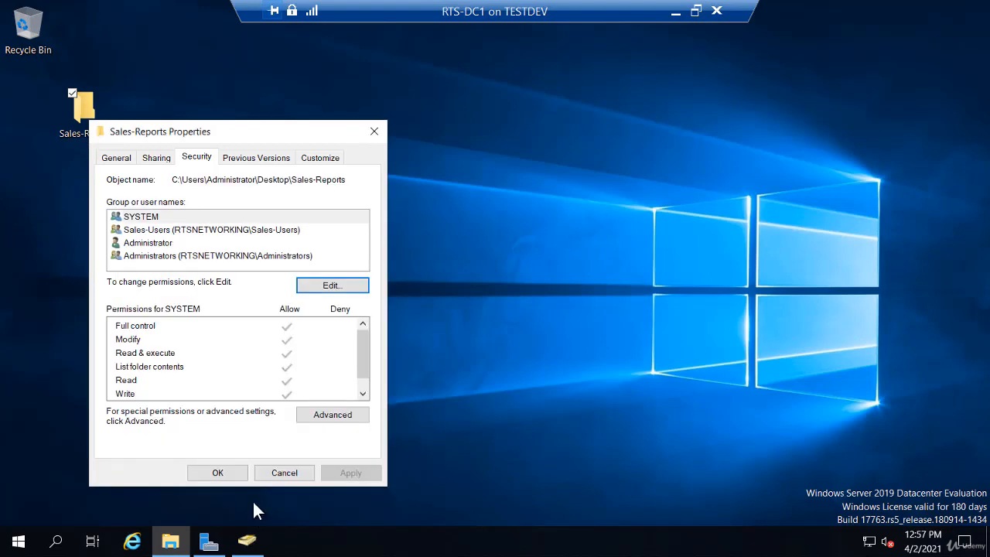
# - Turn on 'Share this folder' in Advanced Sharing for Sales-Reports
pyautogui.click(154, 160)
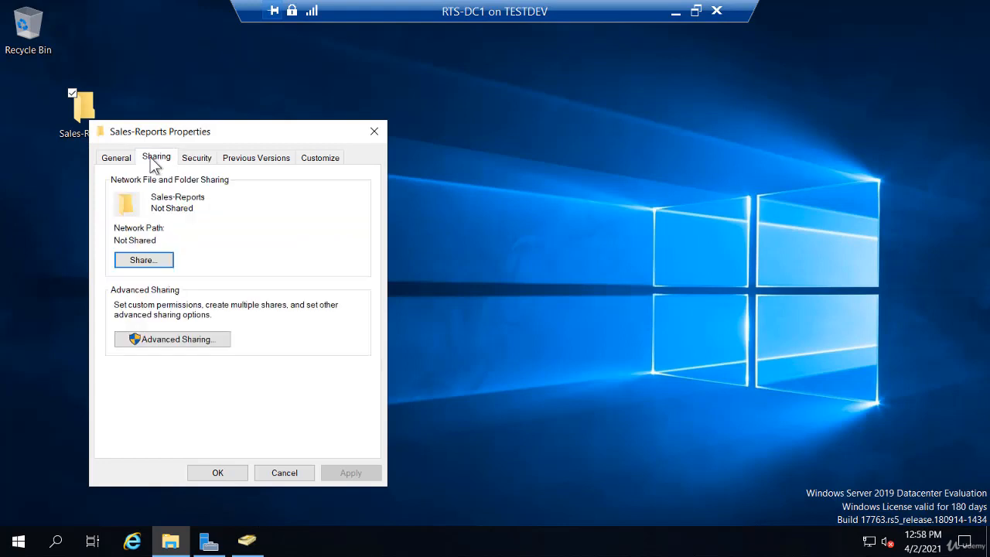
pyautogui.click(183, 340)
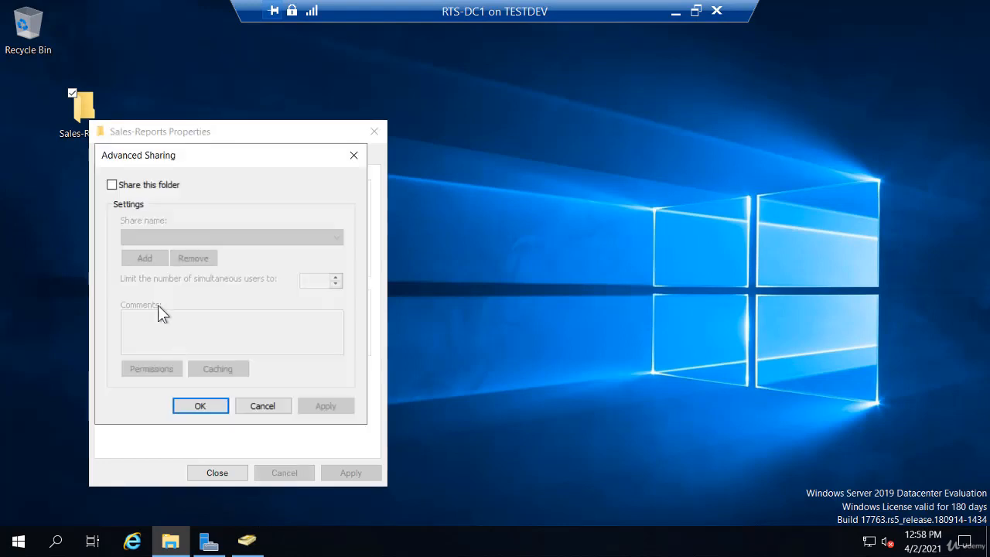
pyautogui.click(112, 185)
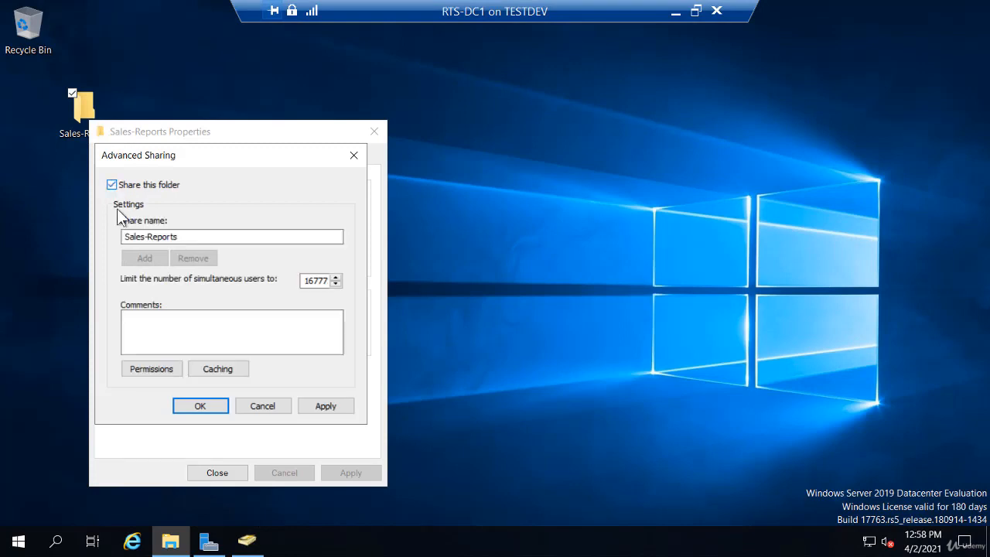
# - Replace Everyone with Sales-Users, Read access, in the share permissions
pyautogui.click(157, 373)
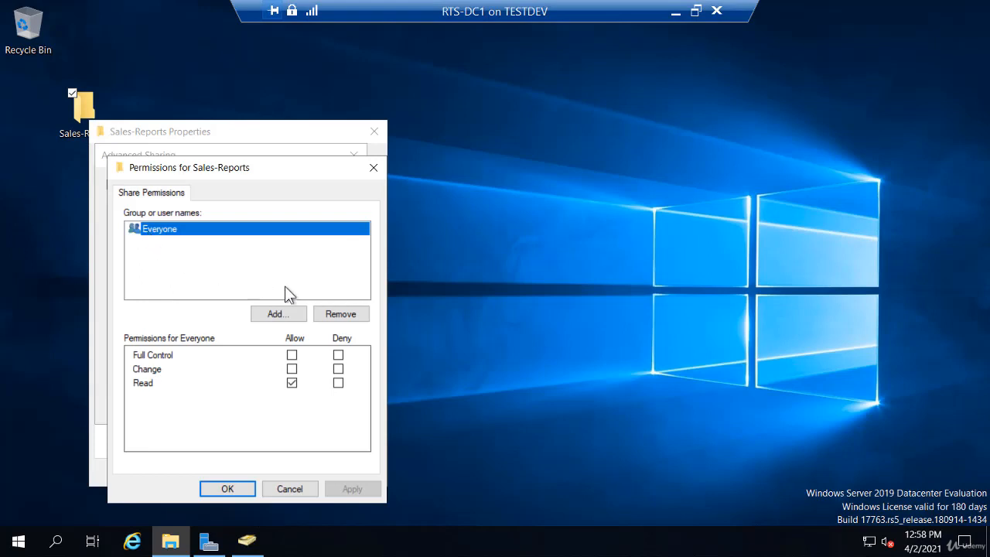
pyautogui.click(334, 316)
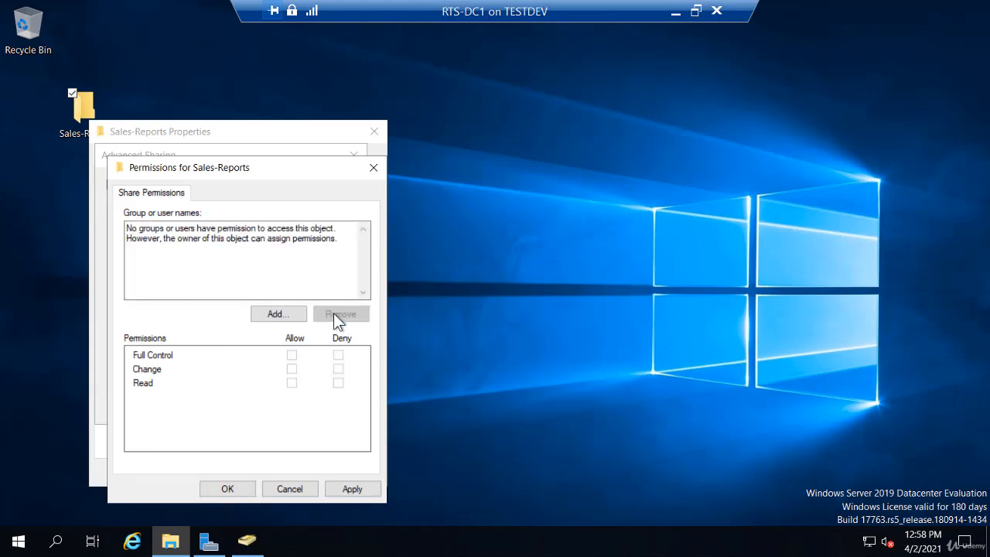
pyautogui.click(278, 315)
pyautogui.write('sa')
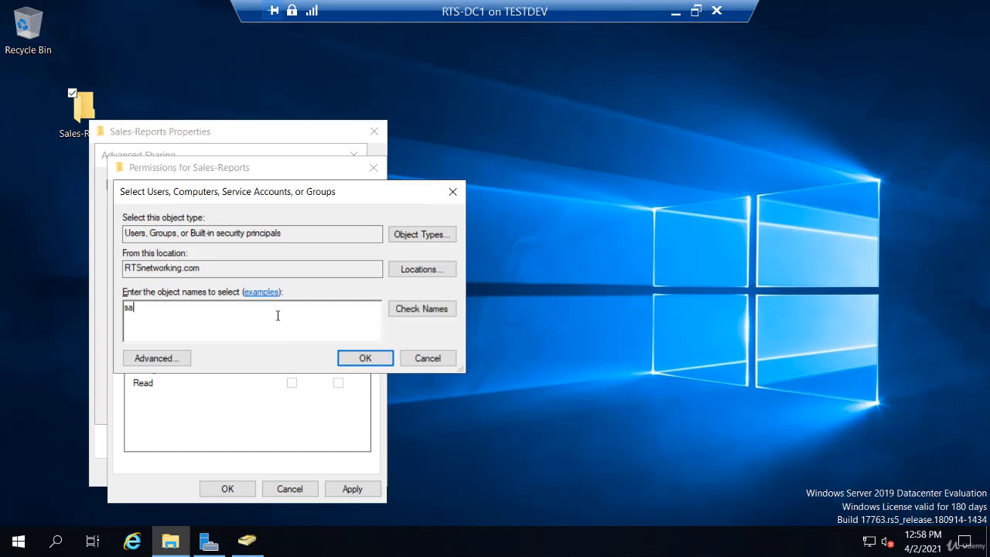
pyautogui.click(405, 309)
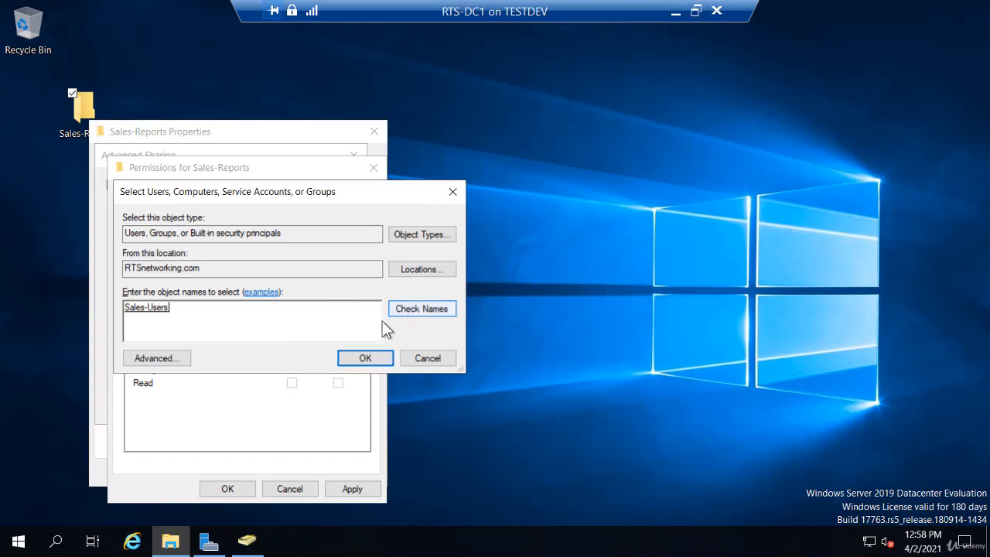
pyautogui.click(358, 358)
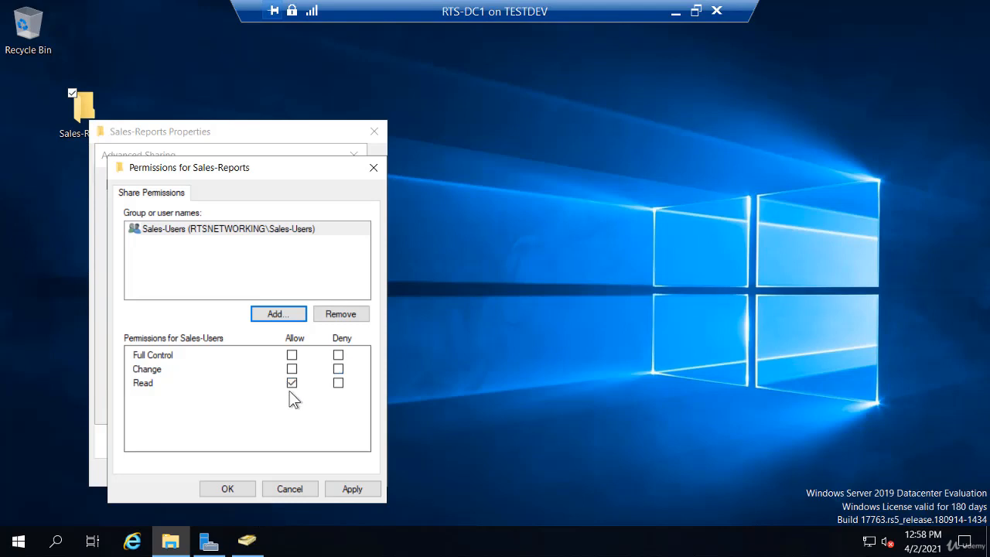
pyautogui.click(227, 488)
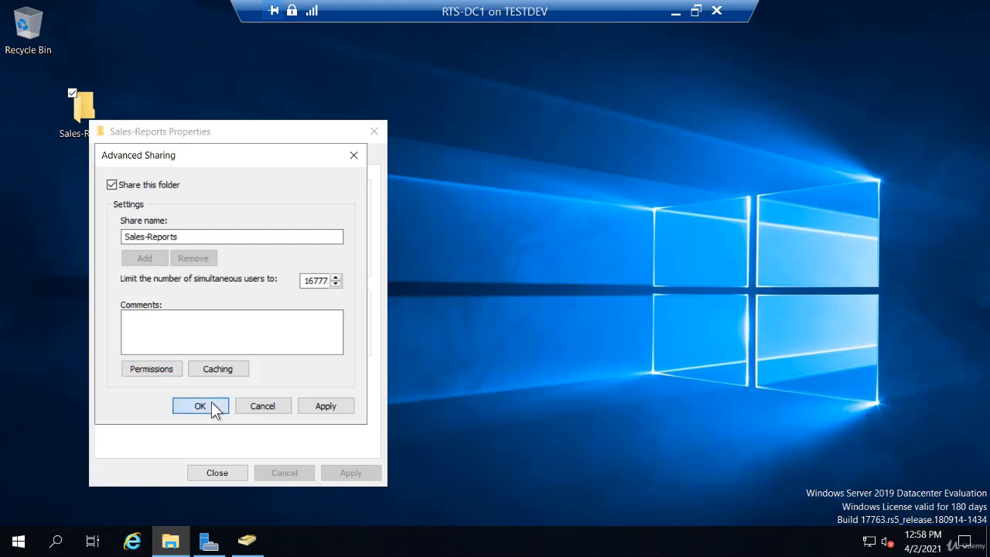
# - Confirm the sharing settings, close the folder properties and return to Active Directory Users and Computers
pyautogui.click(207, 408)
pyautogui.click(218, 472)
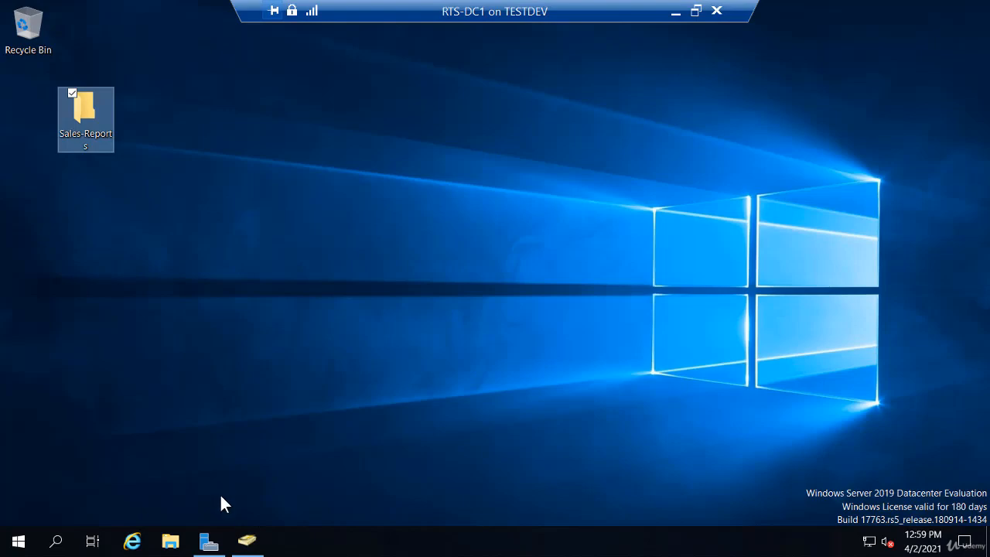
pyautogui.click(246, 541)
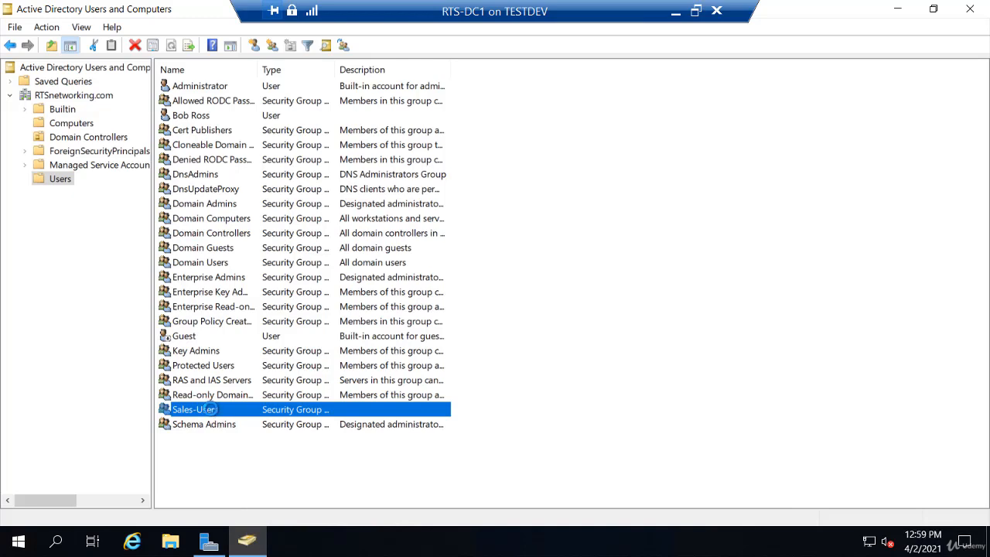
# - Add the new user account to the Sales-Users group's Members list and save
pyautogui.doubleClick(211, 410)
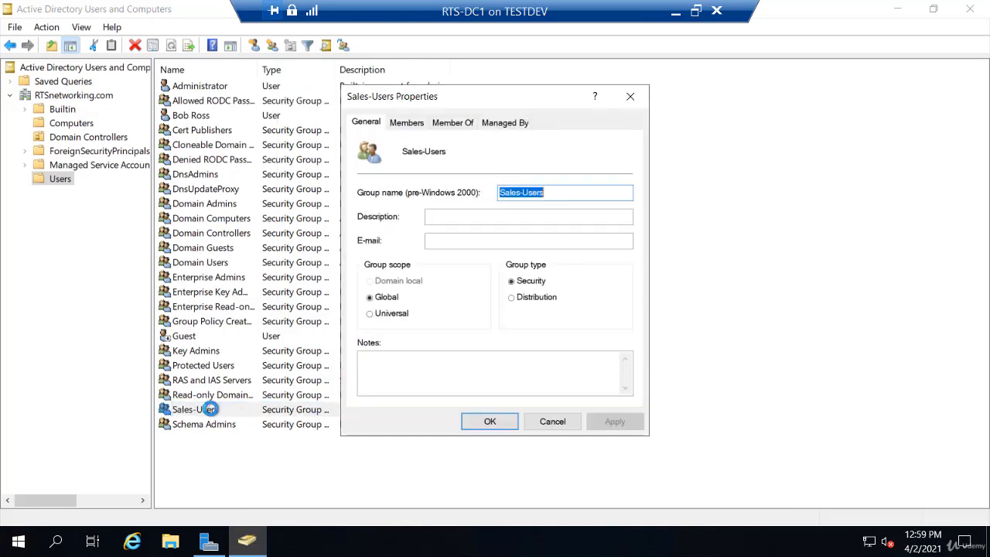
pyautogui.click(402, 124)
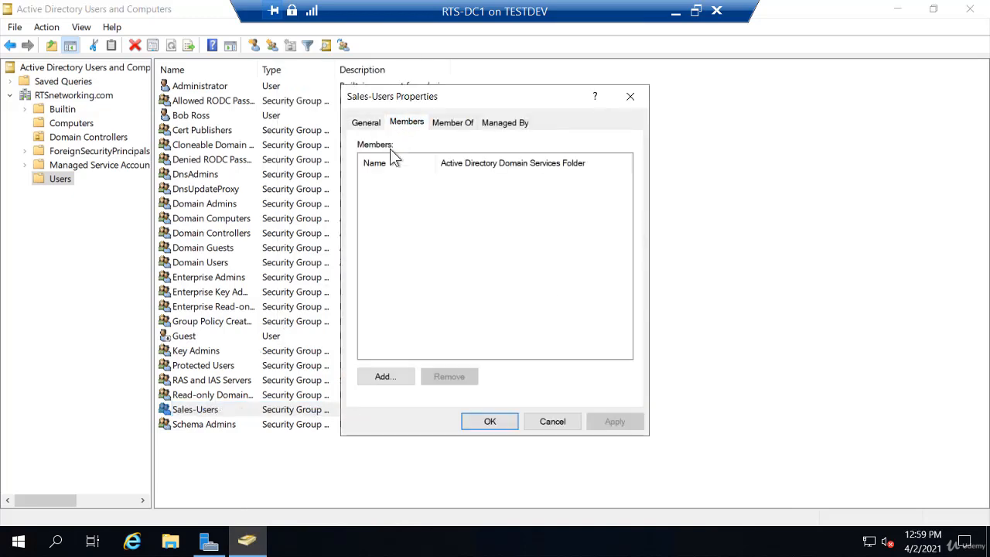
pyautogui.click(398, 379)
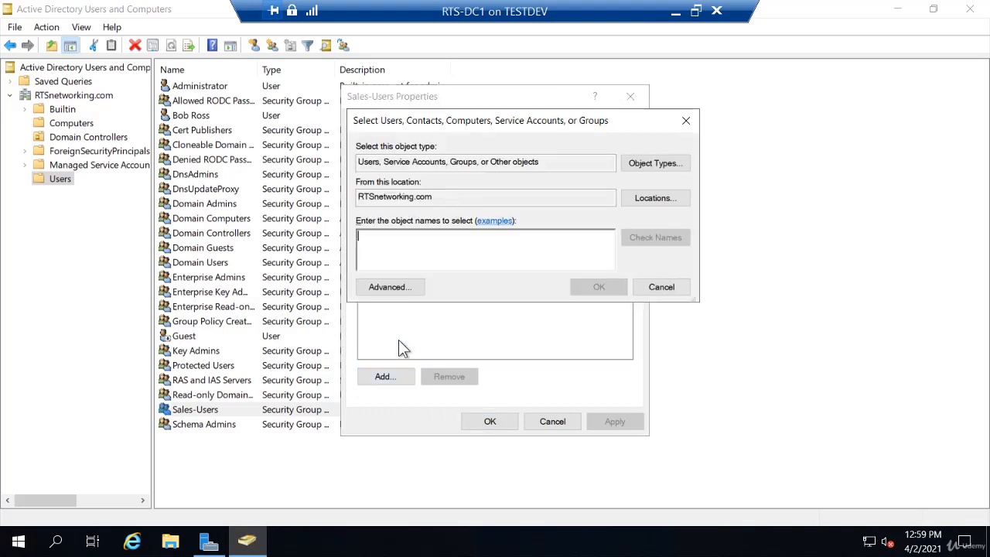
pyautogui.write('bo')
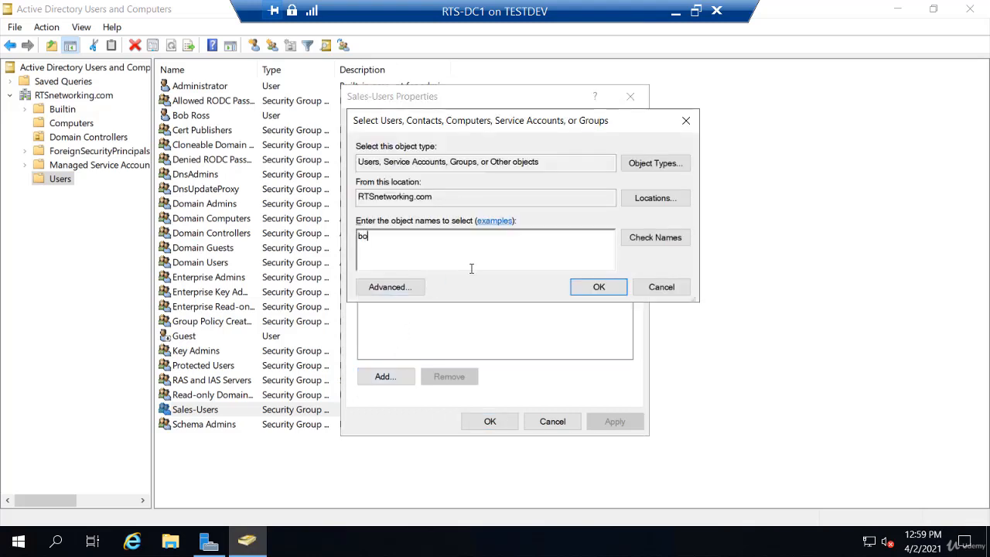
pyautogui.click(656, 237)
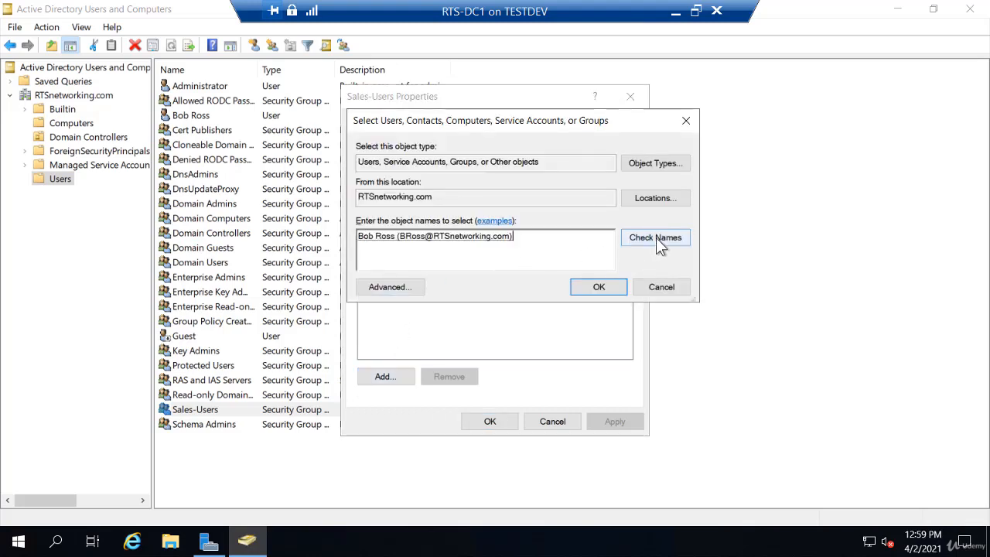
pyautogui.click(603, 288)
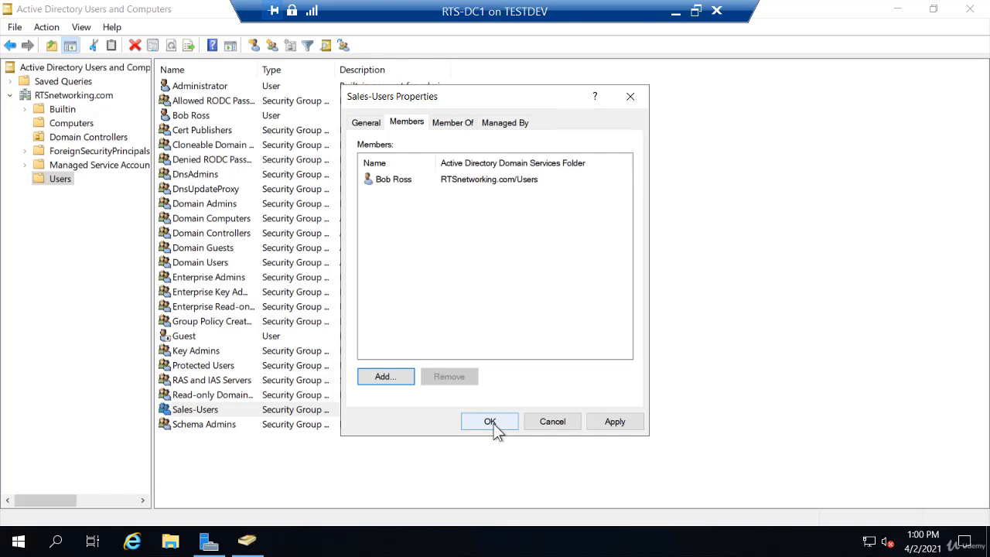
pyautogui.click(494, 424)
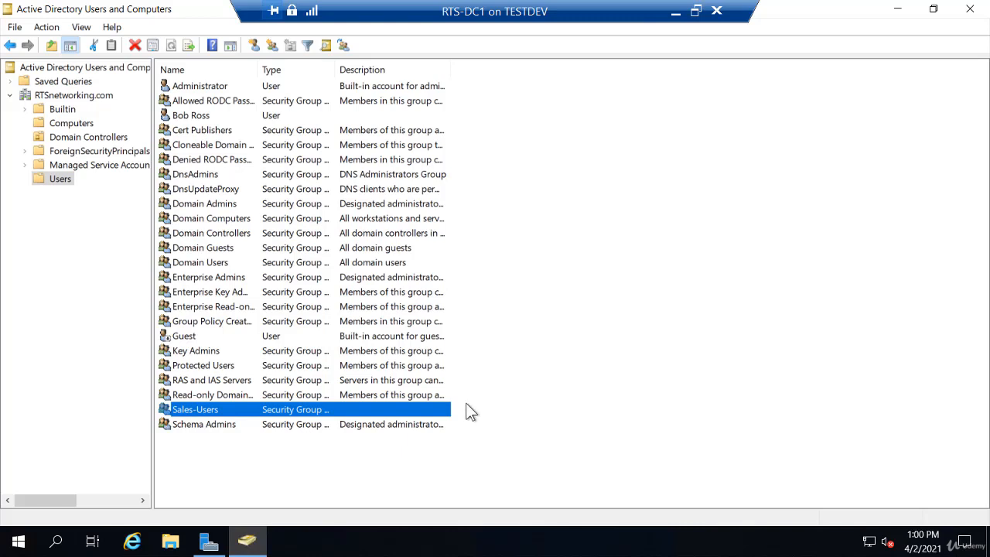
# - Show the RTSnetworking.com Computers container, which holds no computer accounts
pyautogui.click(69, 128)
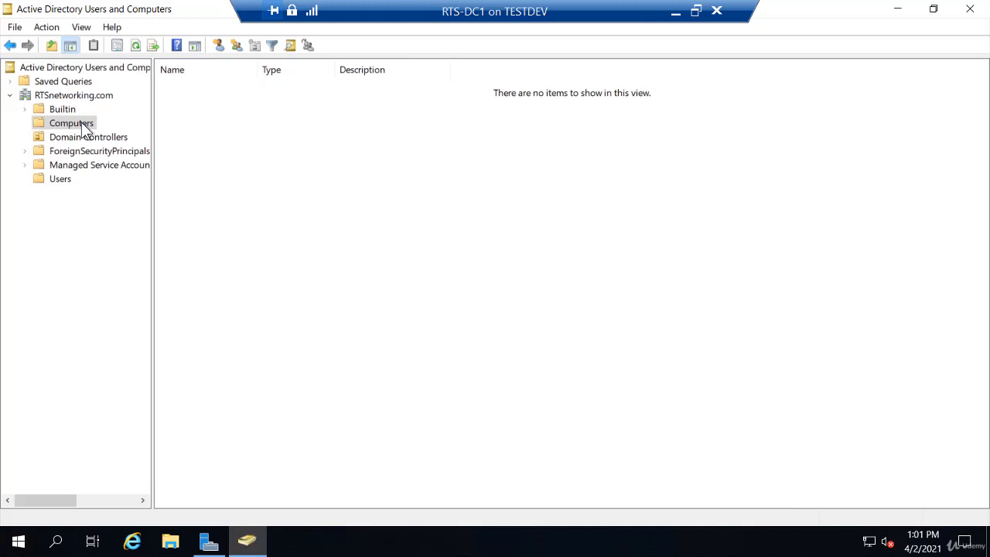
# - Create a new computer account named RTS-Client1 in the Computers container
pyautogui.rightClick(83, 125)
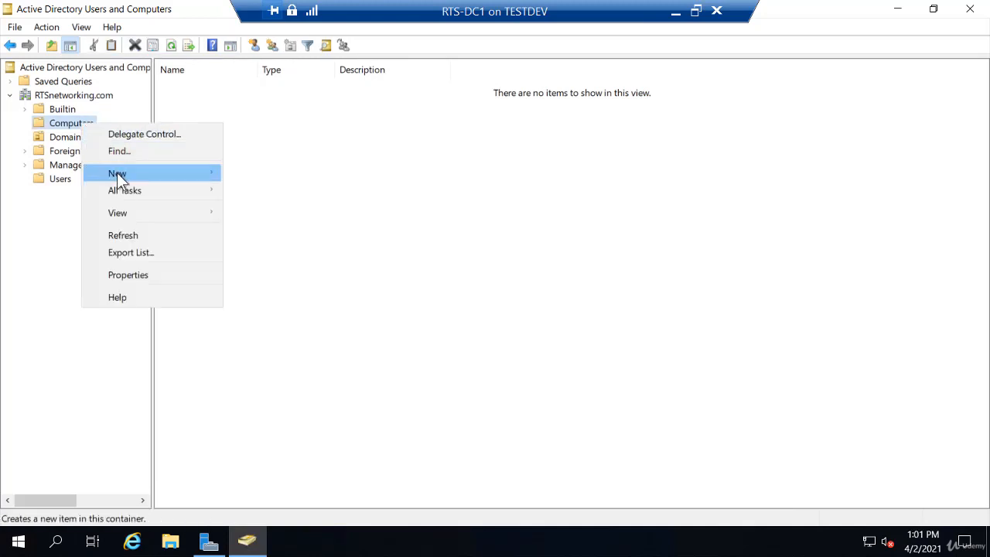
pyautogui.moveTo(120, 175)
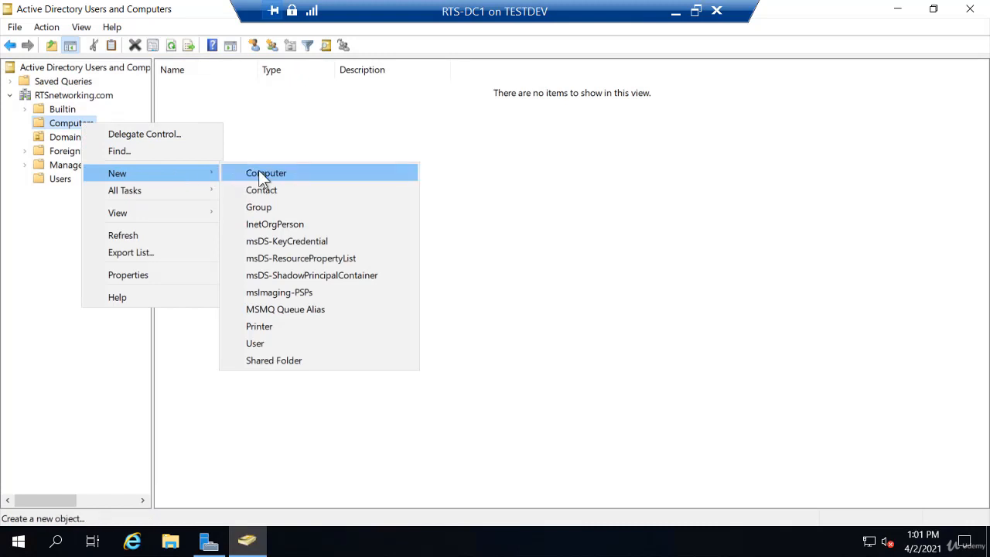
pyautogui.click(261, 174)
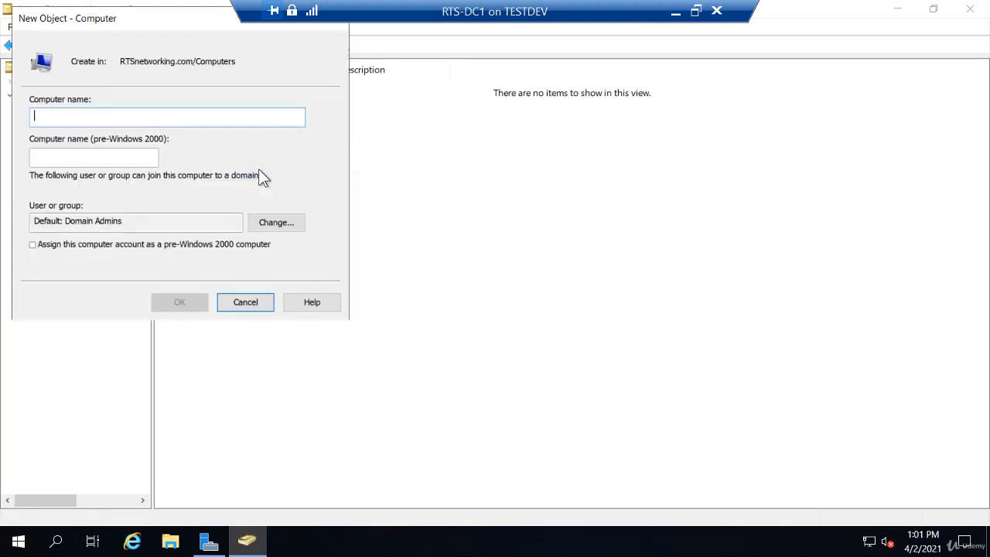
pyautogui.write('R')
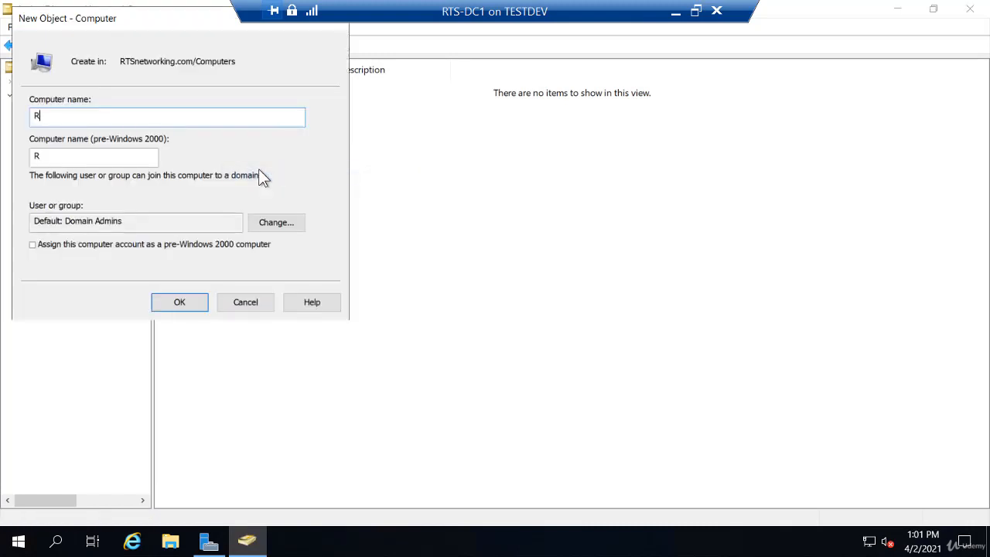
pyautogui.write('TS-Client1')
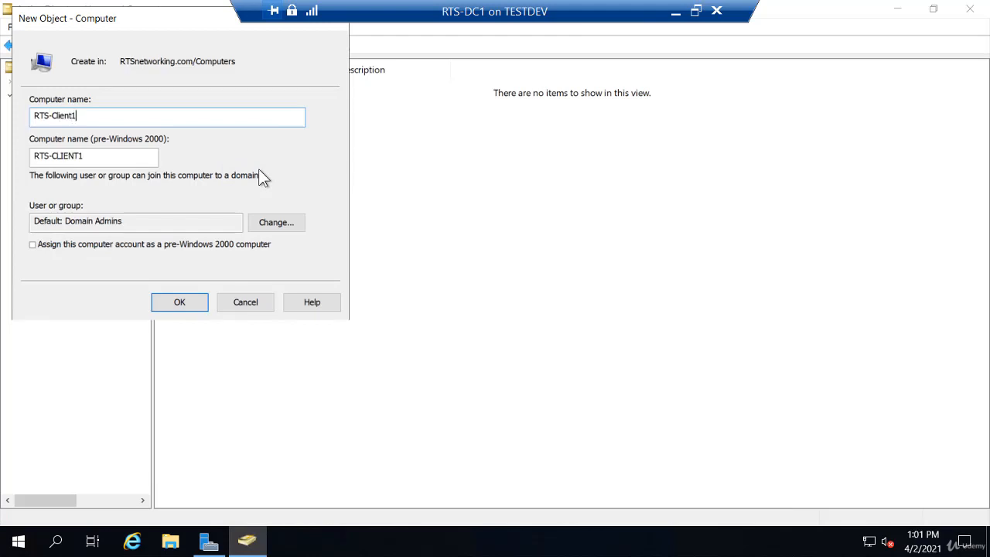
pyautogui.click(183, 306)
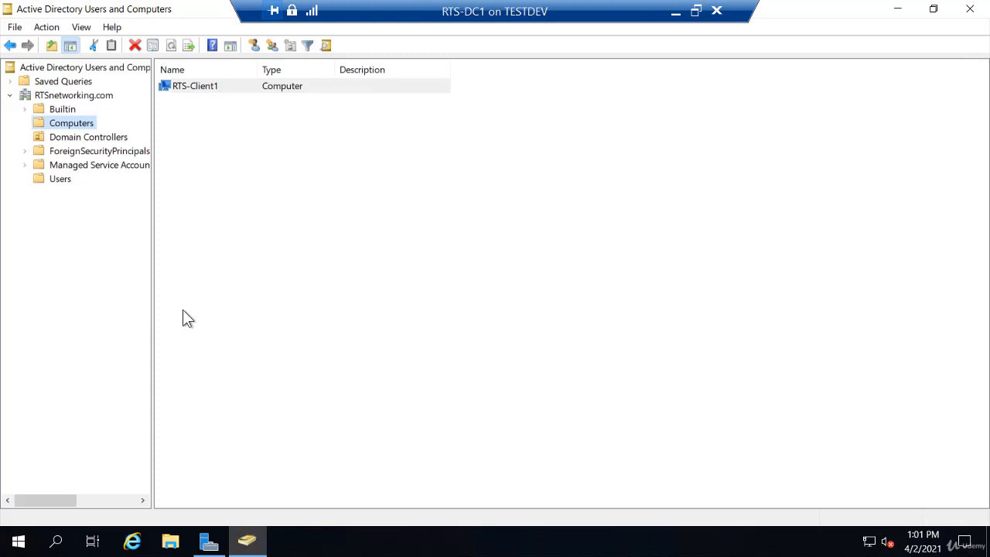
# - Delete the RTS-Client1 computer account and confirm the deletion
pyautogui.rightClick(205, 89)
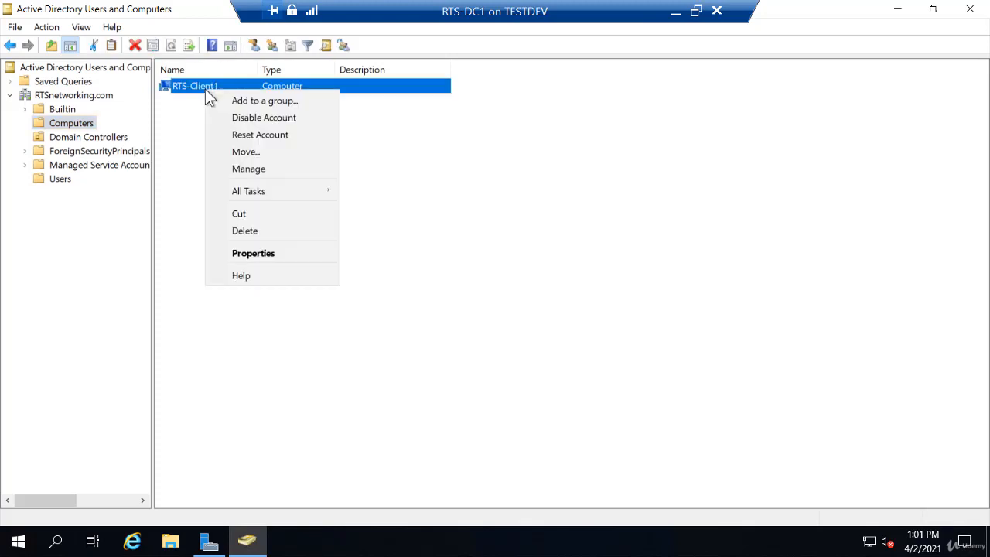
pyautogui.click(243, 233)
pyautogui.click(526, 372)
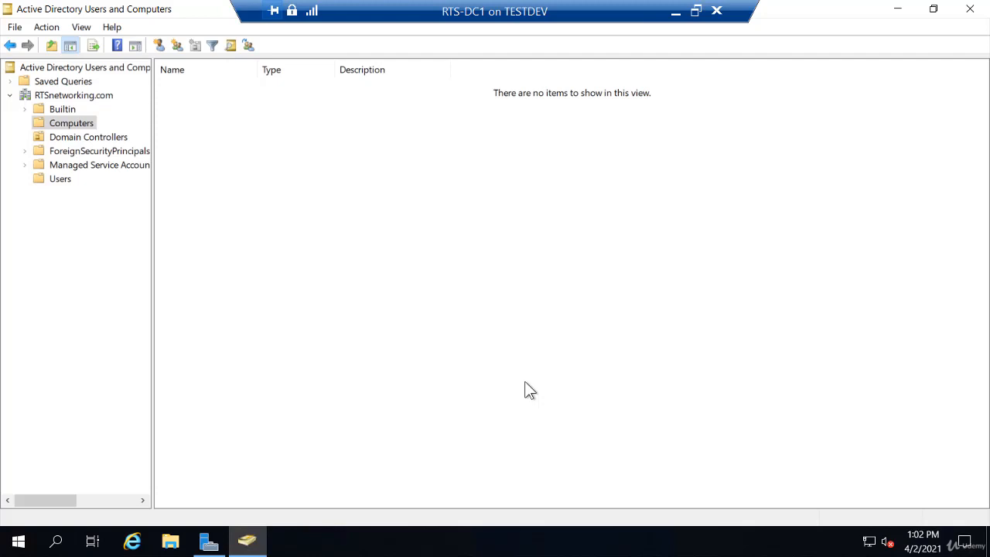
# - Add an organizational unit named Sales under RTSnetworking.com, then view the Users container
pyautogui.rightClick(102, 98)
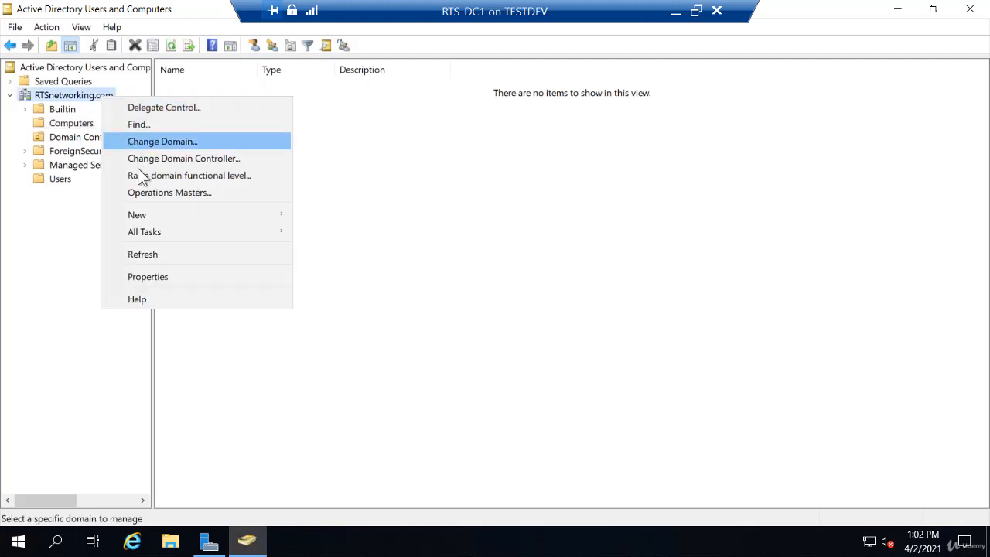
pyautogui.moveTo(144, 216)
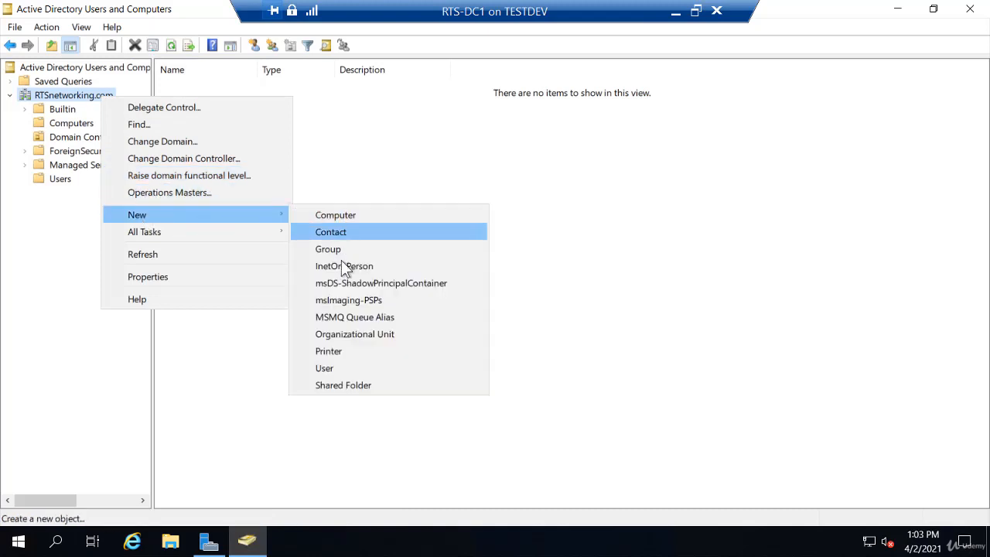
pyautogui.click(341, 341)
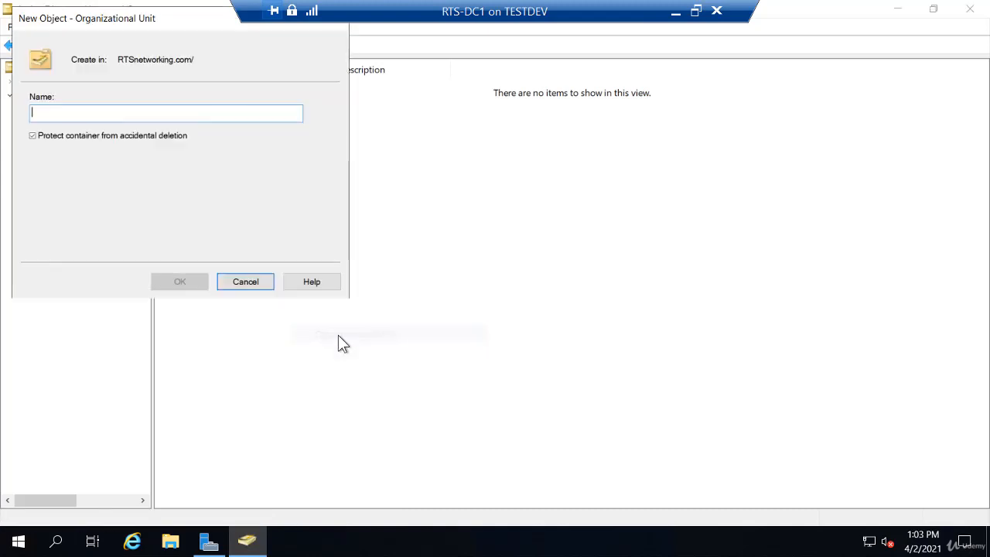
pyautogui.write('S')
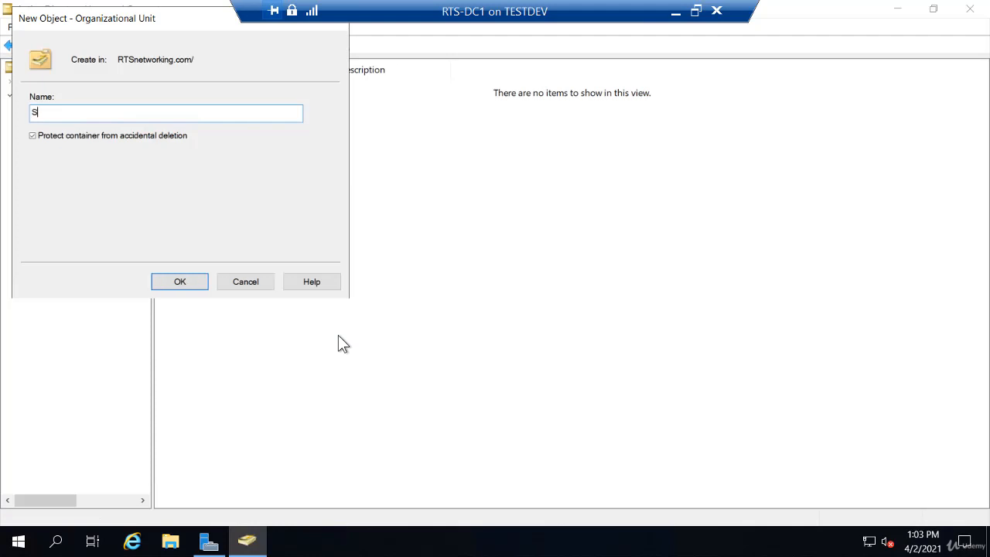
pyautogui.write('ales')
pyautogui.click(191, 283)
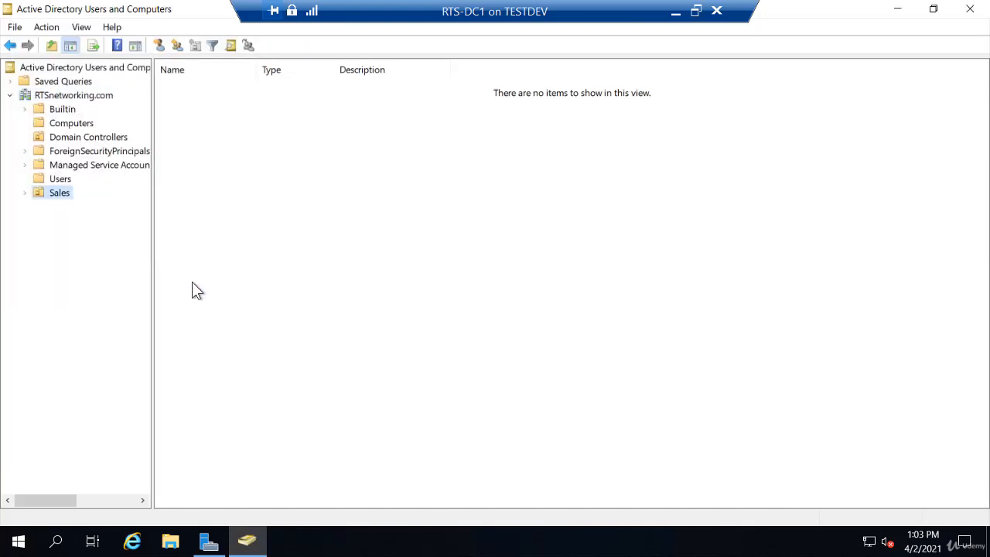
pyautogui.click(62, 181)
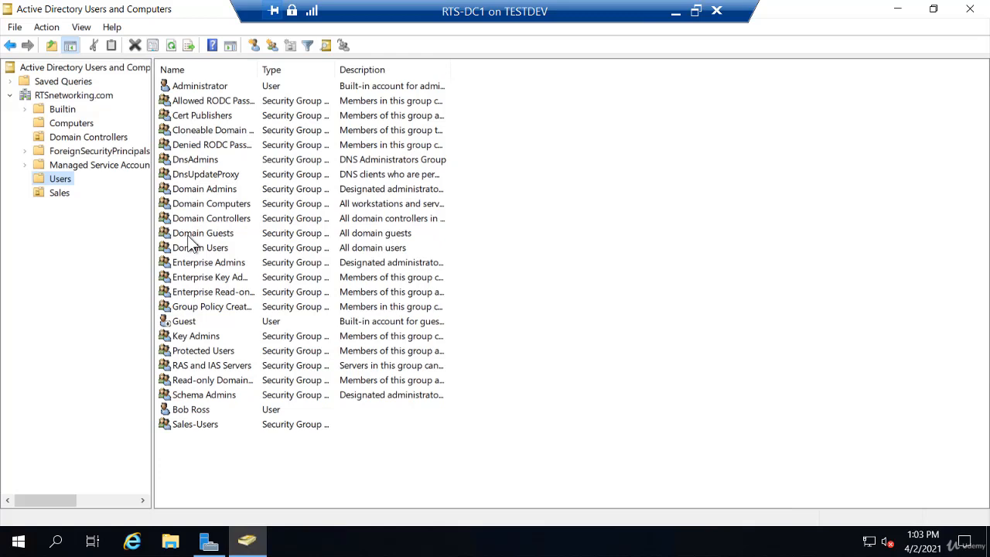
# - Move the Bob Ross user from Users into the Sales OU, accepting the warning
pyautogui.rightClick(203, 414)
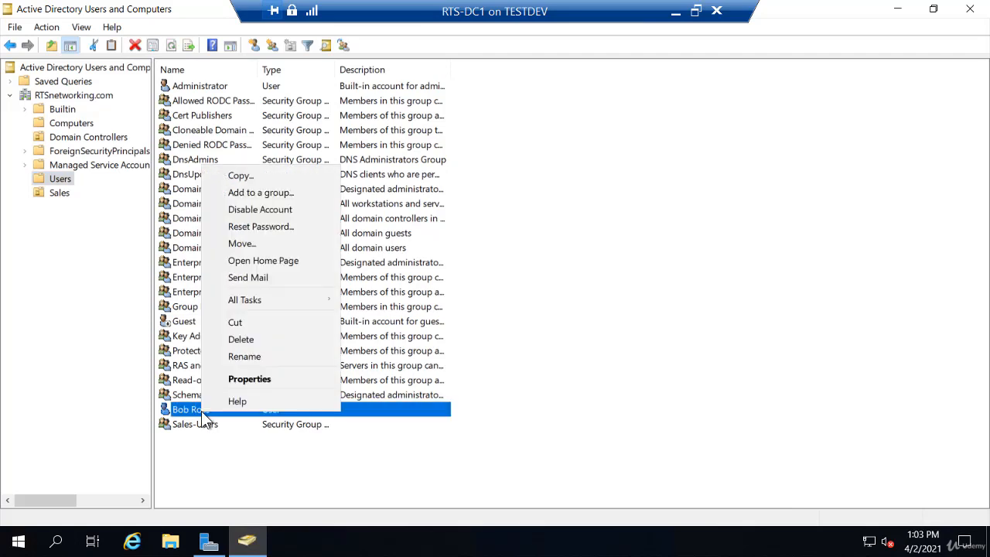
pyautogui.click(252, 242)
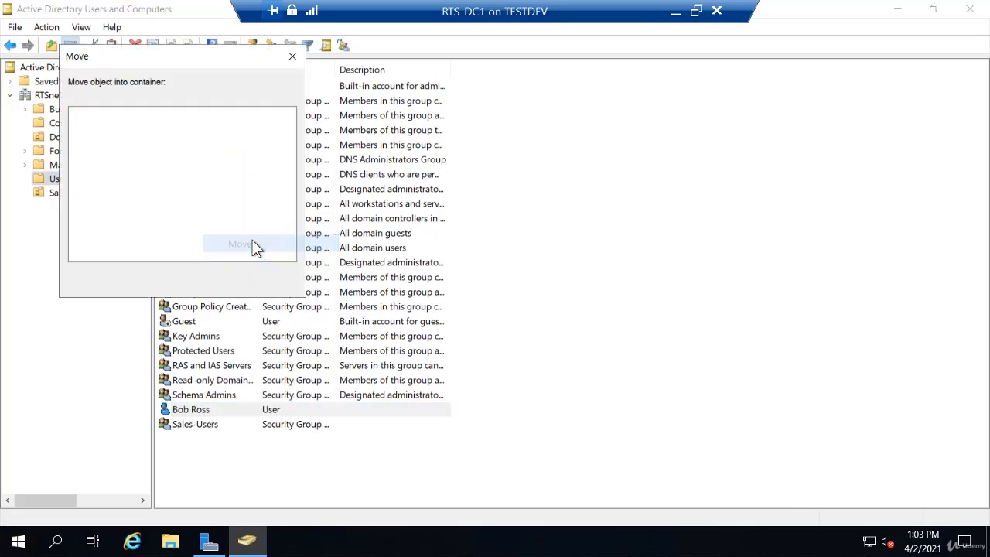
pyautogui.click(128, 188)
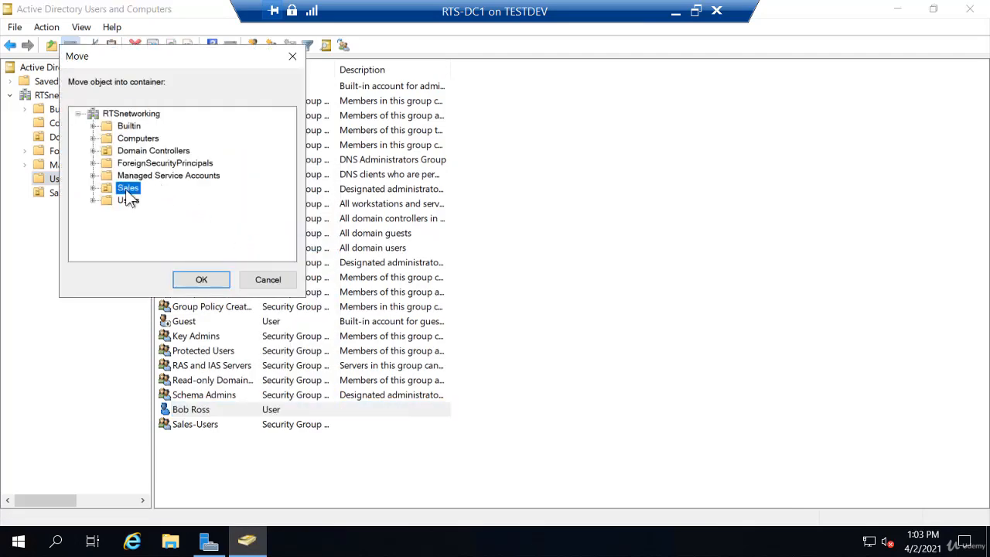
pyautogui.click(267, 282)
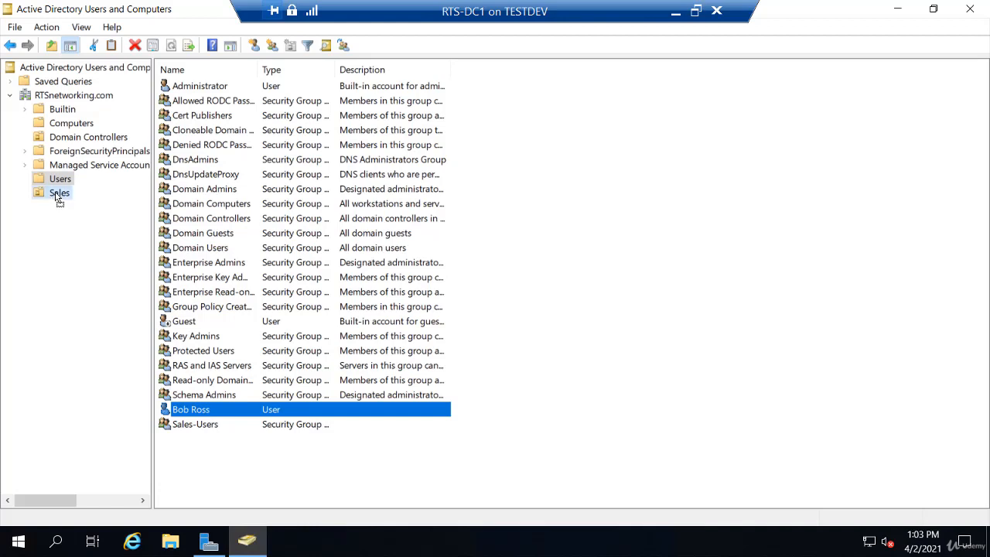
pyautogui.moveTo(58, 200); pyautogui.dragTo(59, 199)
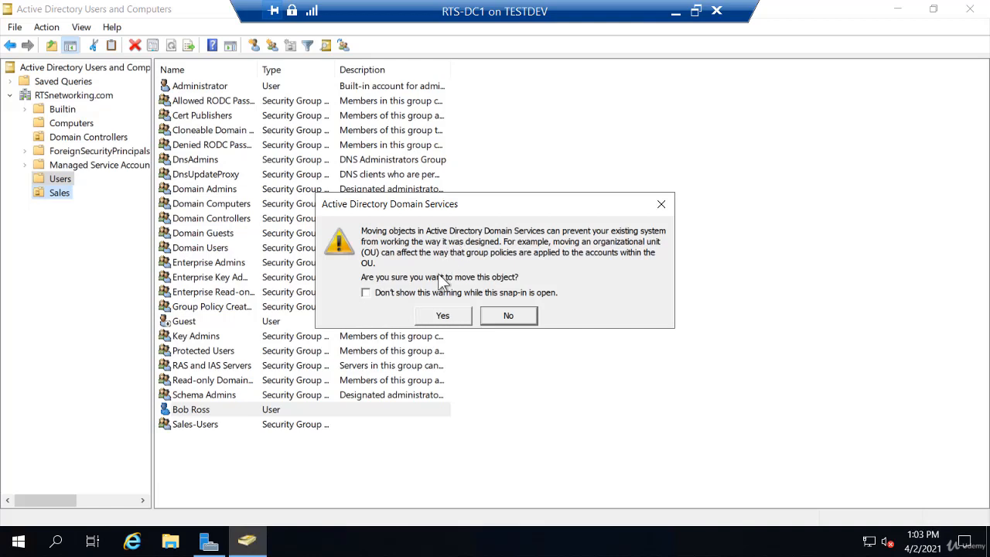
pyautogui.click(451, 317)
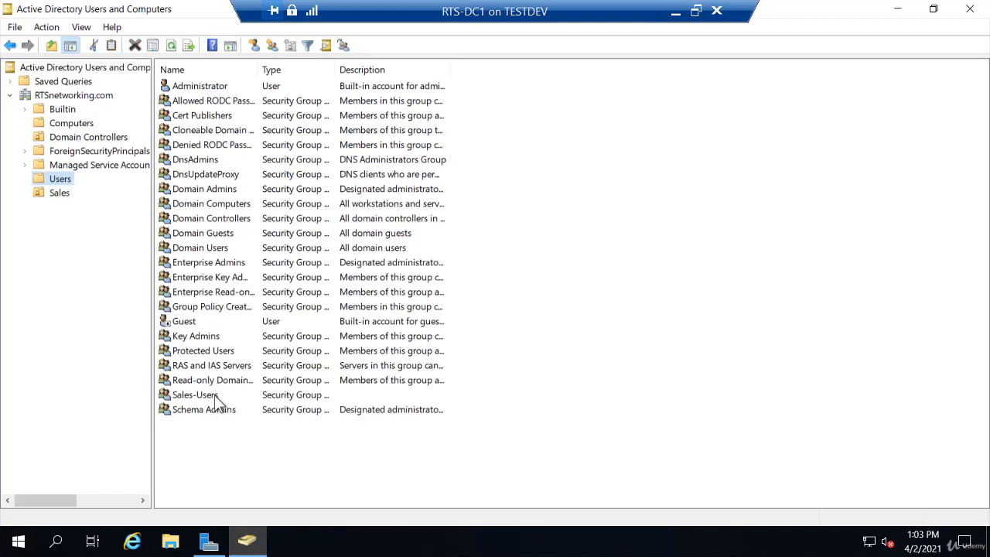
# - Move the Sales-Users group into the Sales OU and check its contents
pyautogui.moveTo(221, 396); pyautogui.dragTo(59, 198)
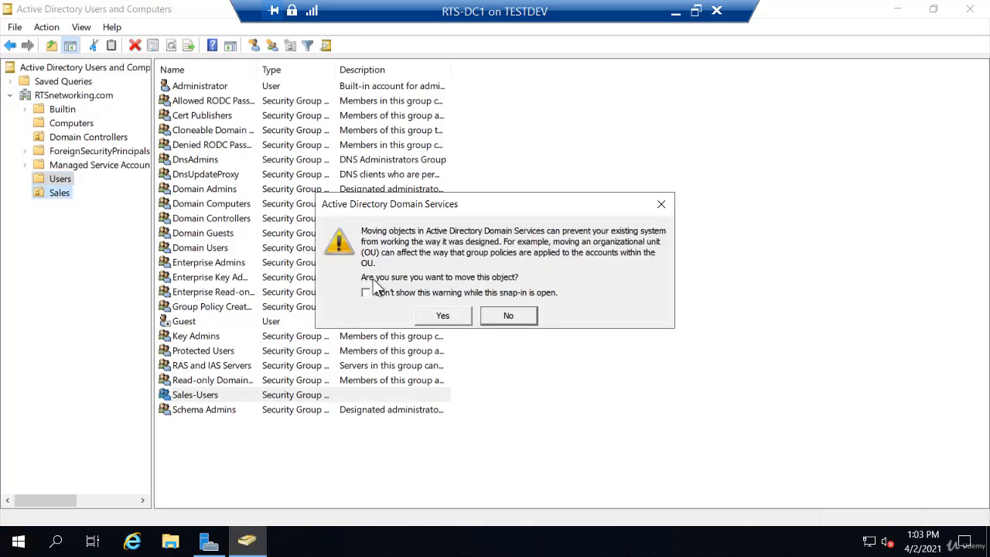
pyautogui.click(443, 317)
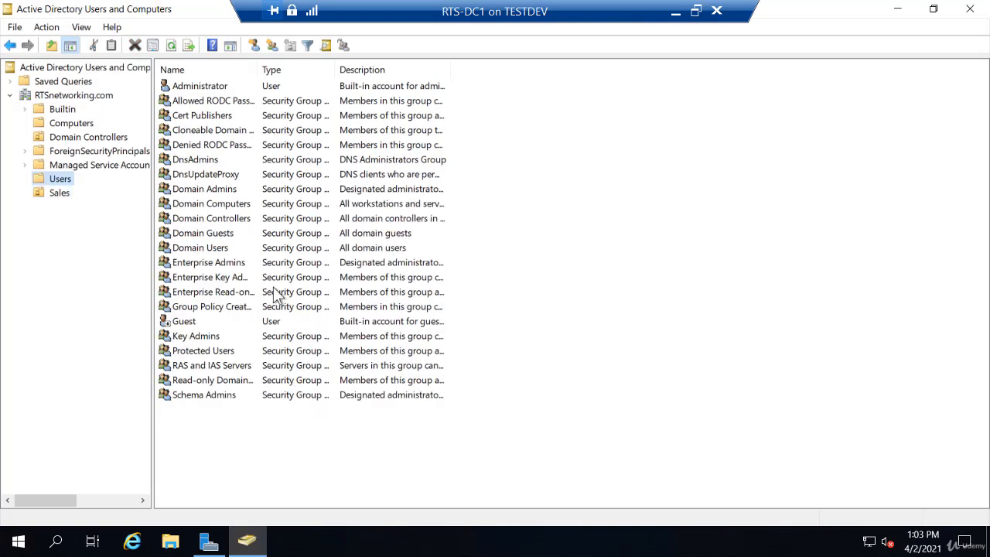
pyautogui.click(58, 192)
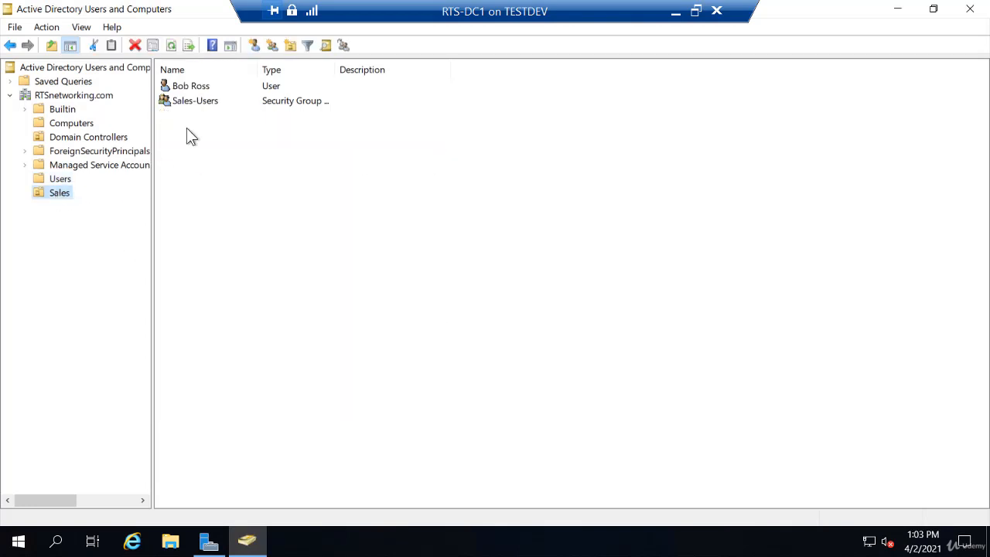